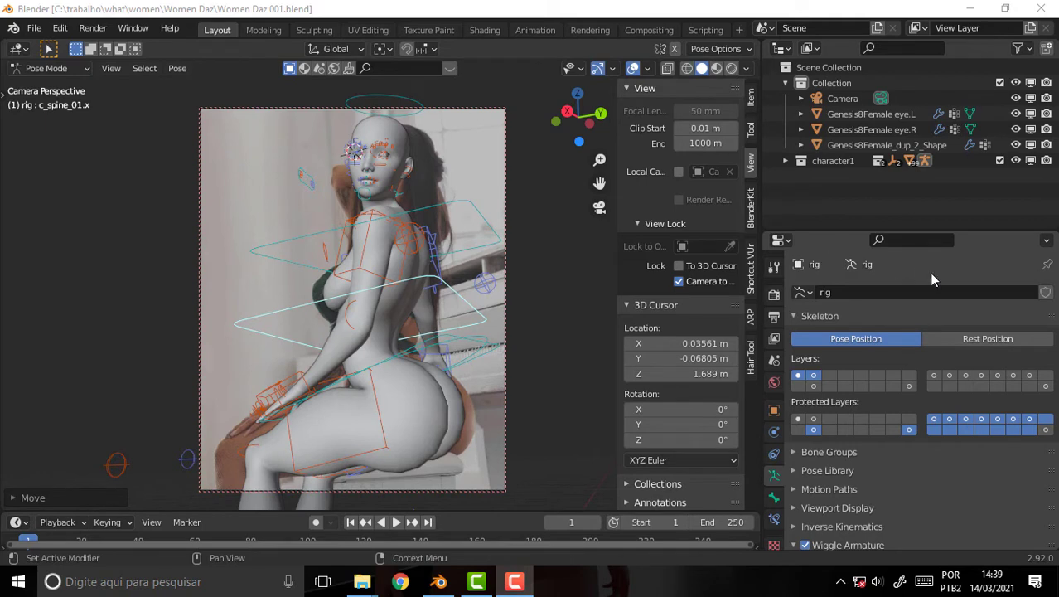
Turn off Lock Camera to View in the sidebar and widen the sidebar slightly.
left_click(679, 282)
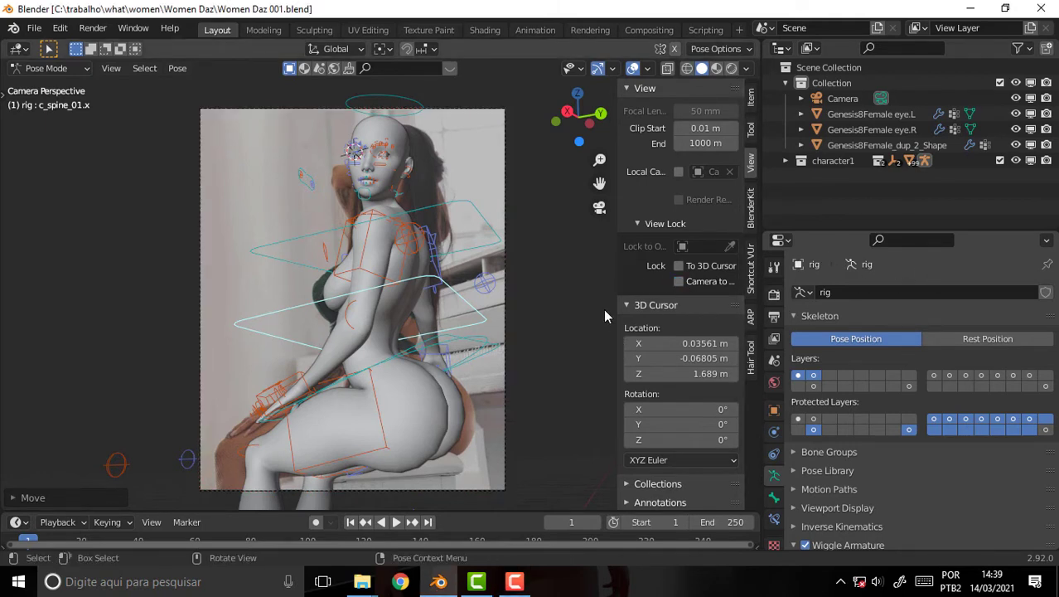
left_click_drag(618, 282, 599, 274)
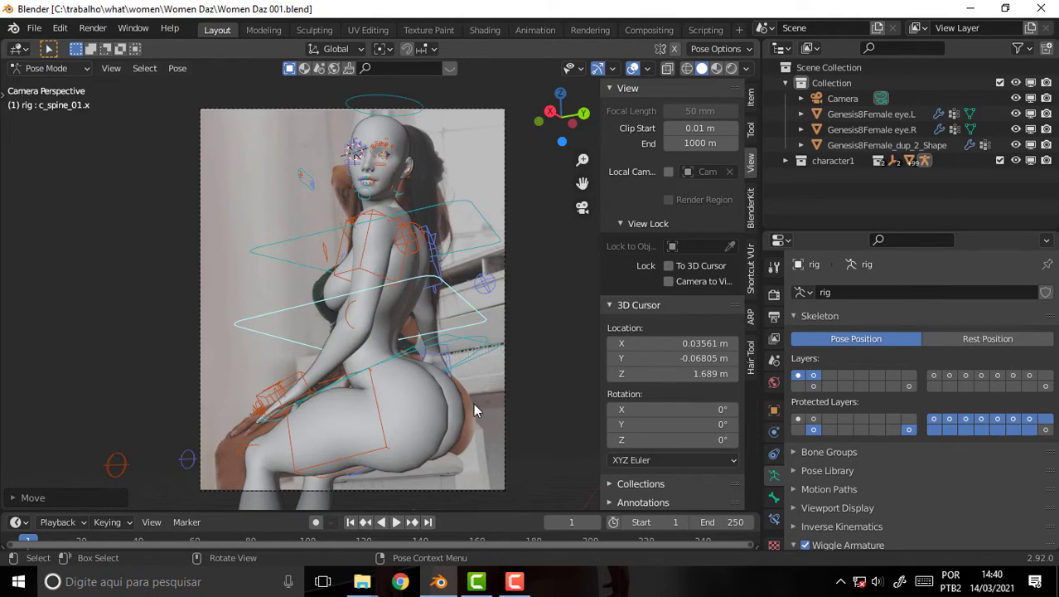
mouse_move(361, 582)
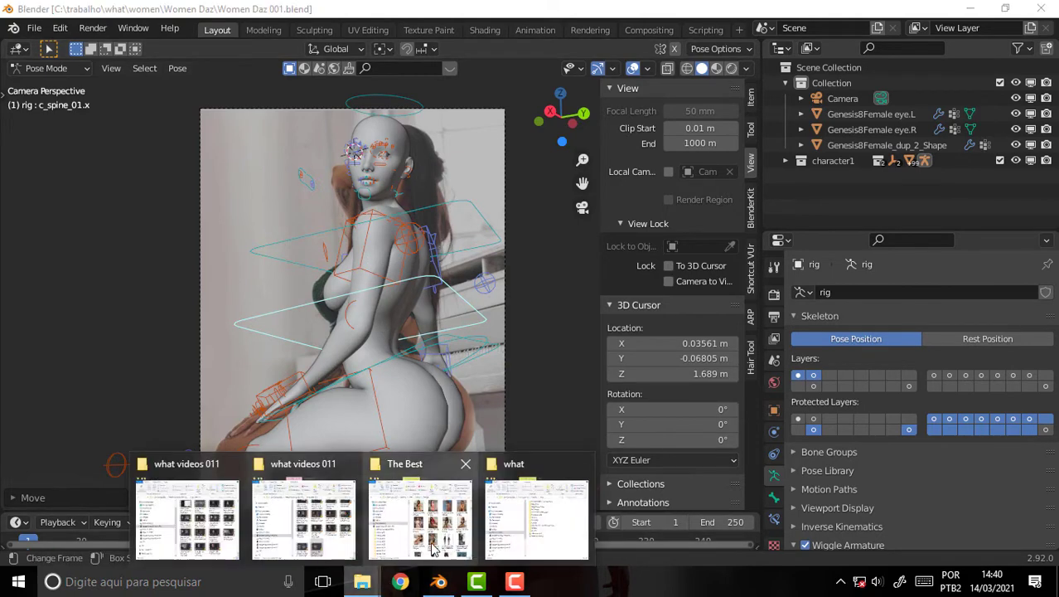
left_click(420, 518)
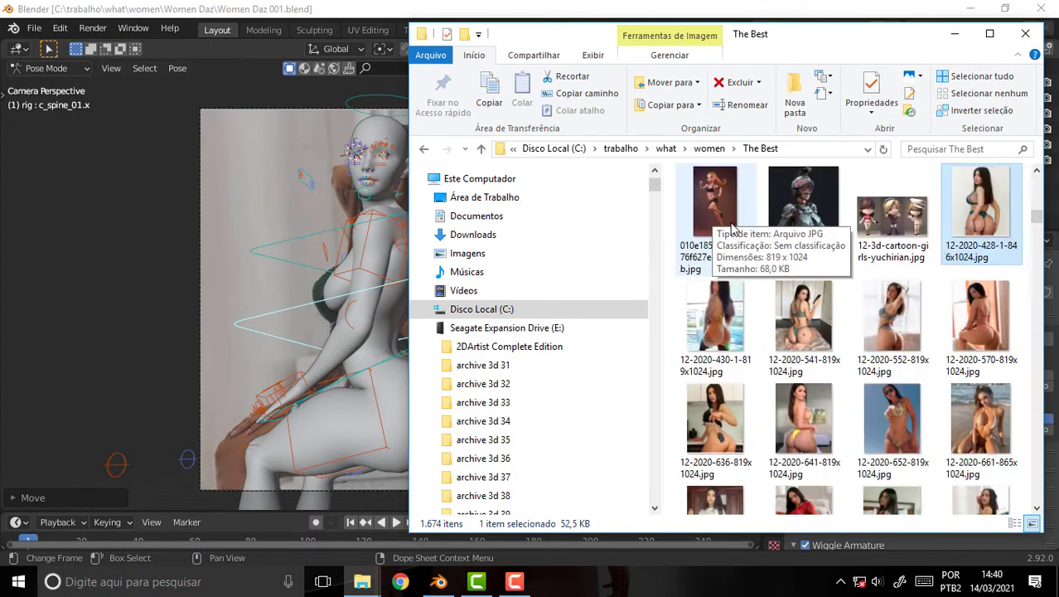
double_click(974, 199)
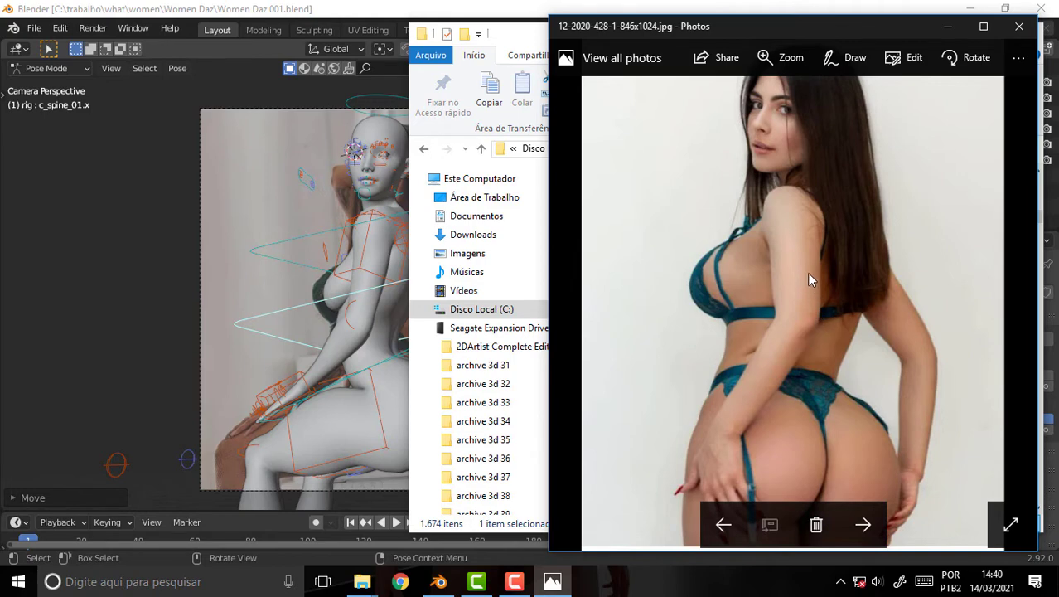
Step through the folder's reference photos one by one, then go back to Blender.
key("Right")
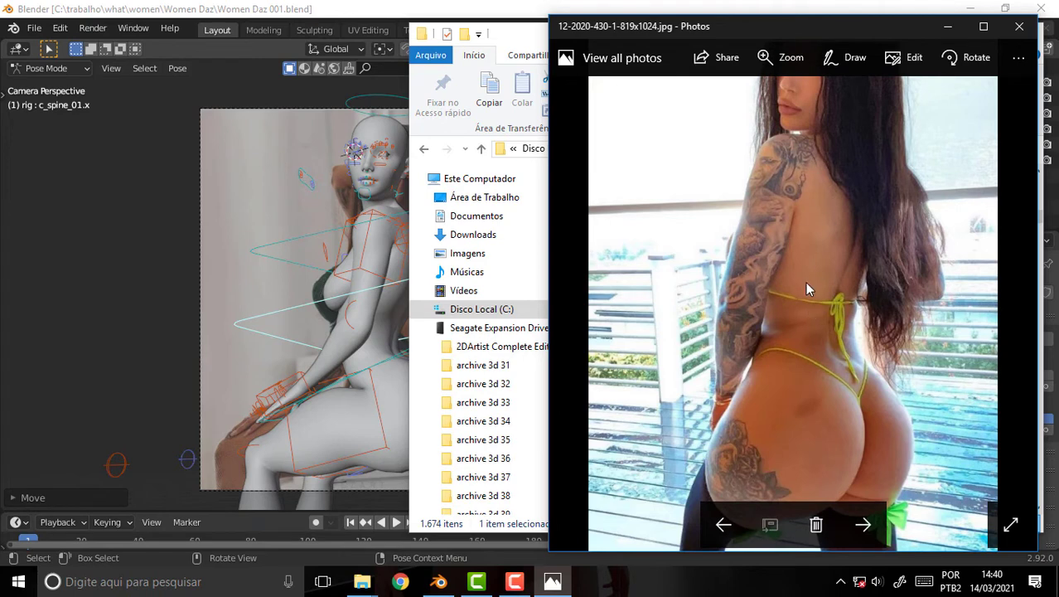
key("Right")
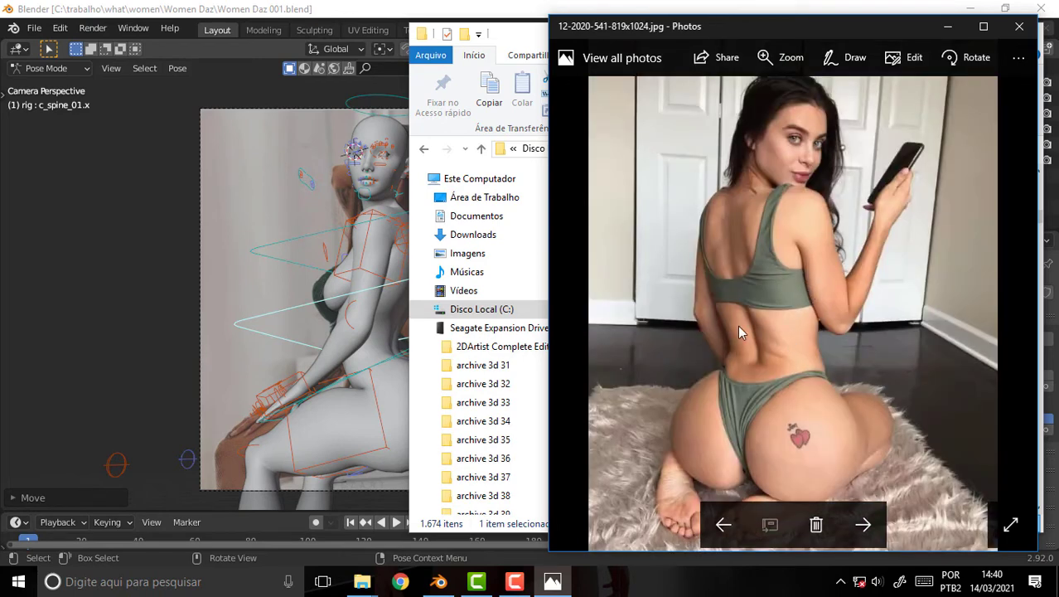
key("Right")
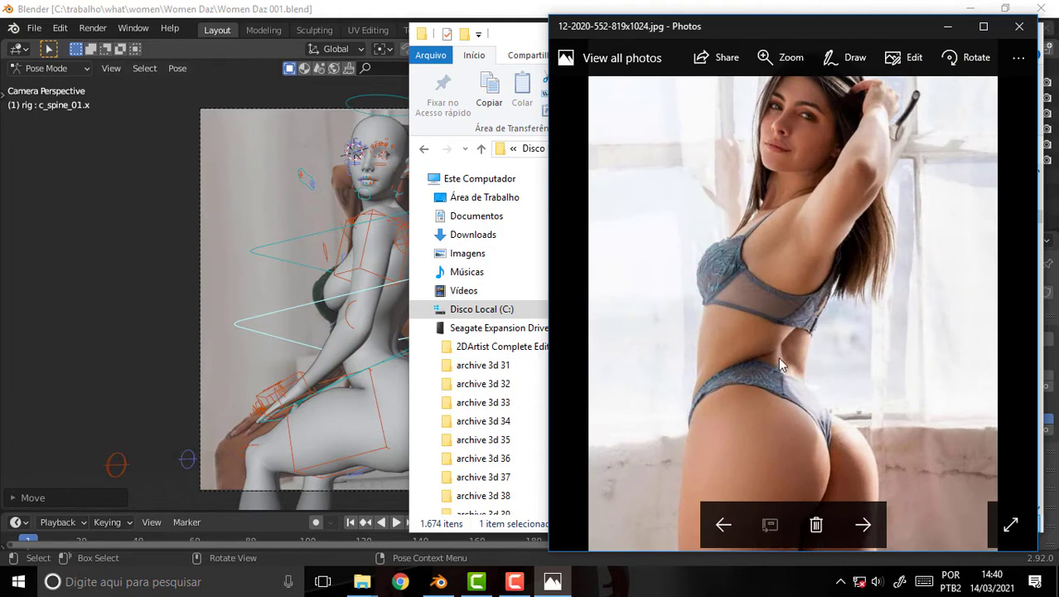
key("Right")
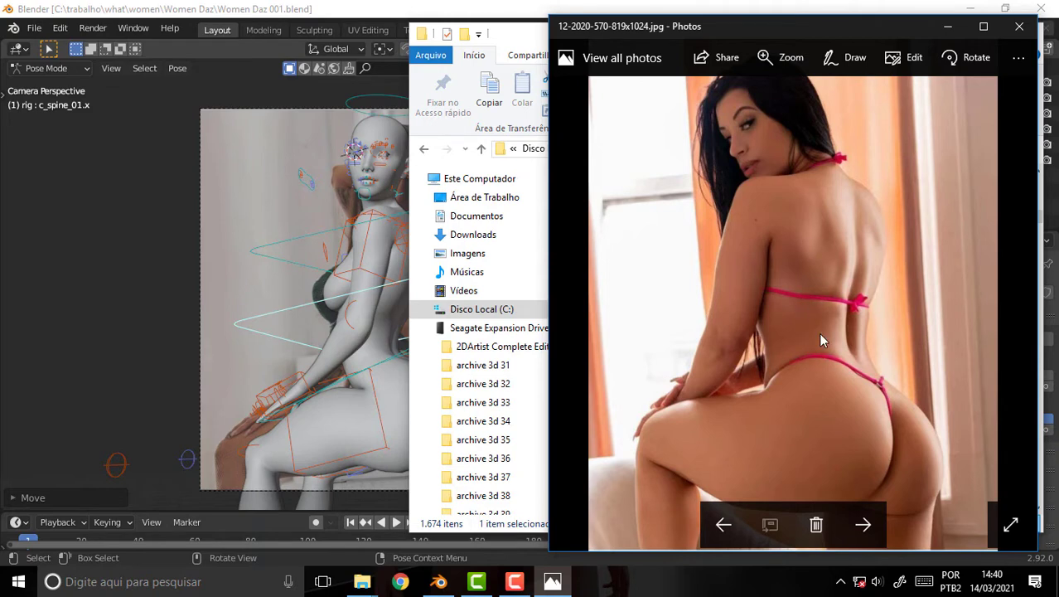
key("Right")
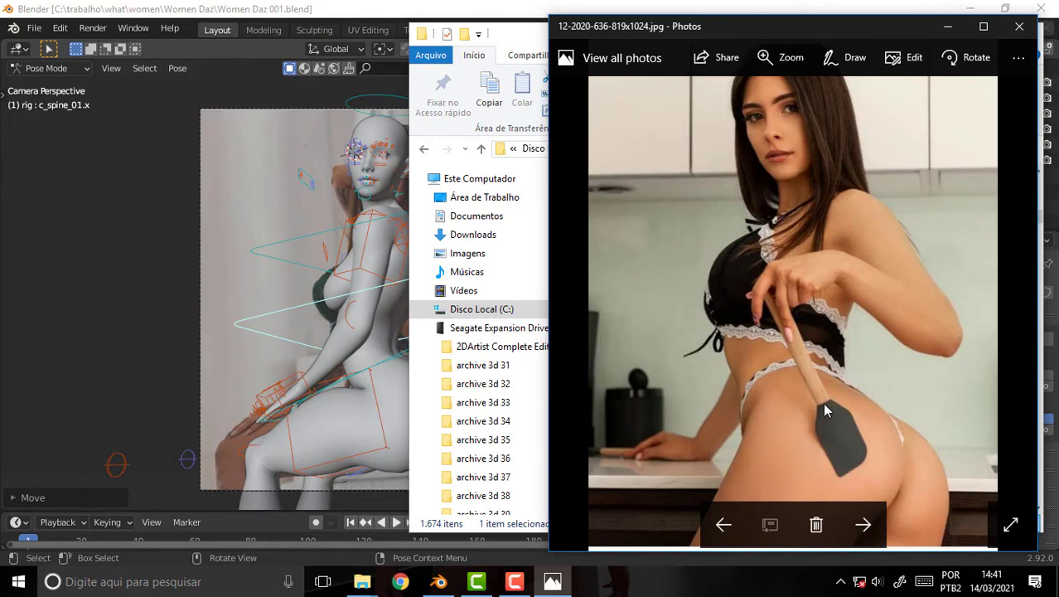
key("Right")
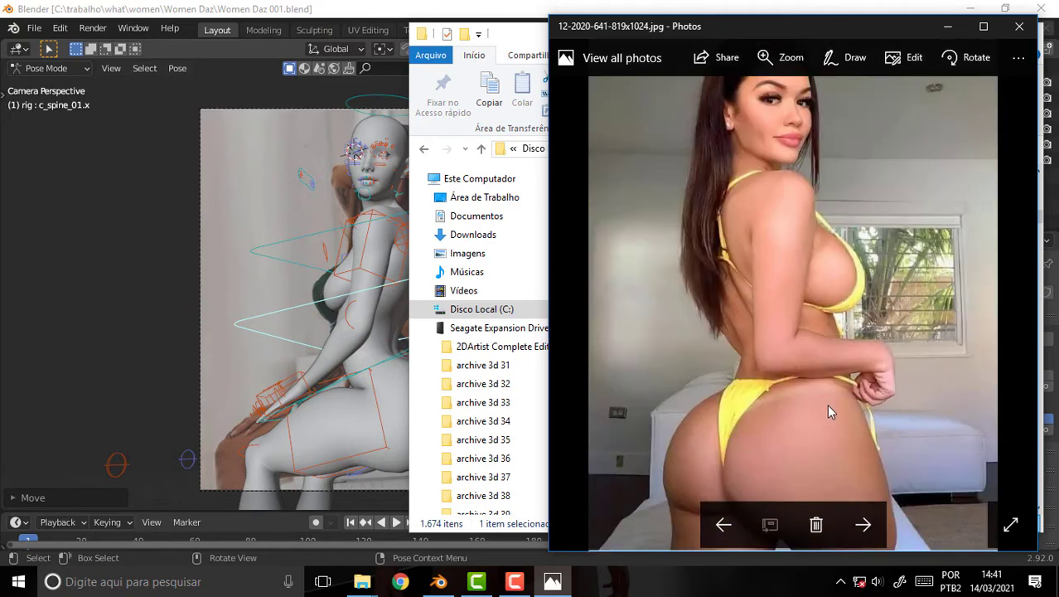
key("Right")
key("Right")
key("Right")
key("Right")
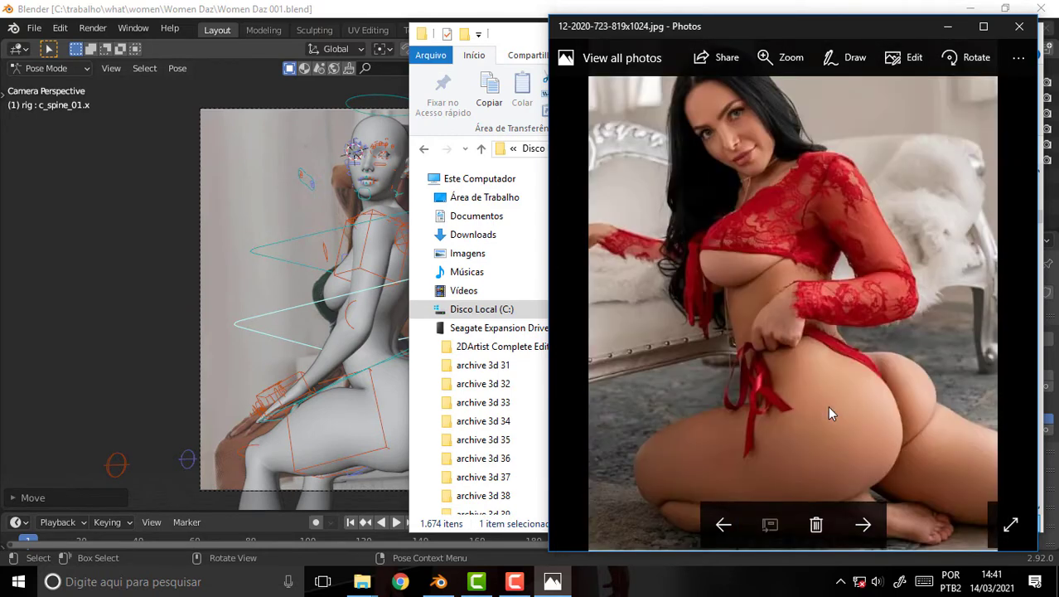
key("Right")
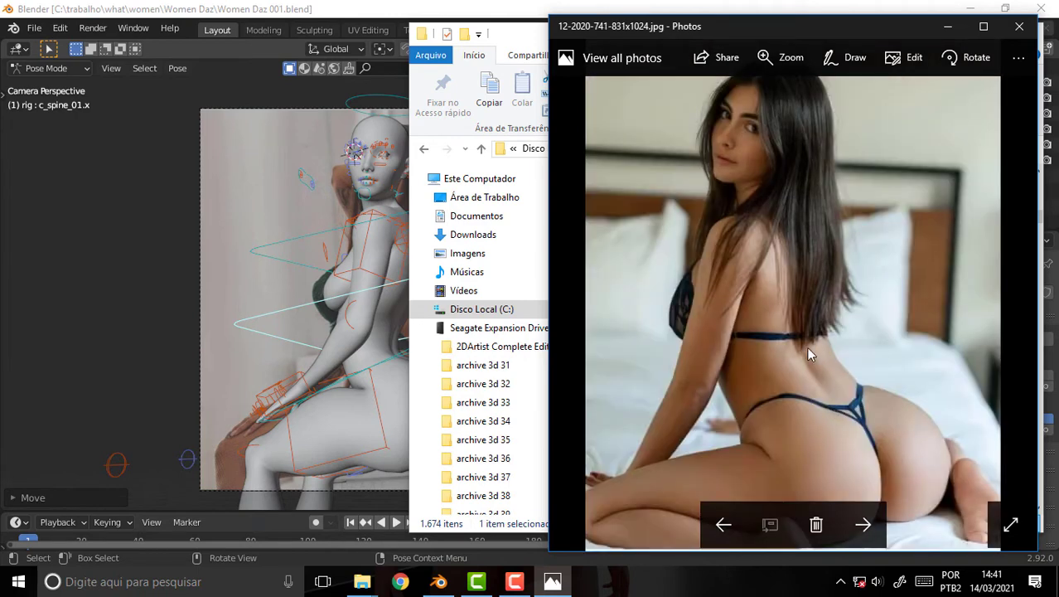
key("Right")
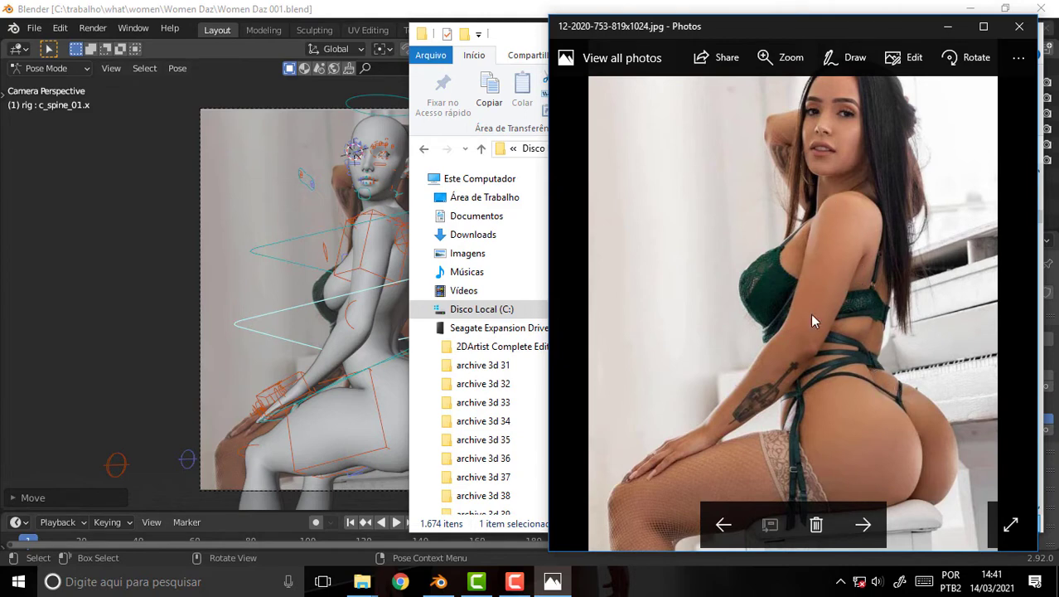
left_click(398, 166)
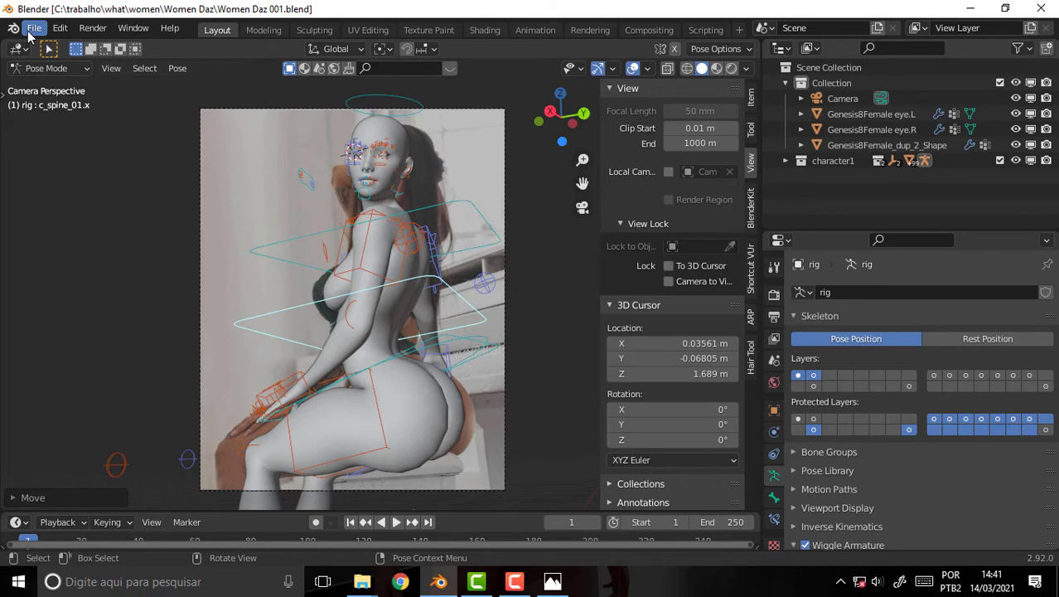
Open the recent file Women Daz.blend.
left_click(34, 28)
left_click(232, 93)
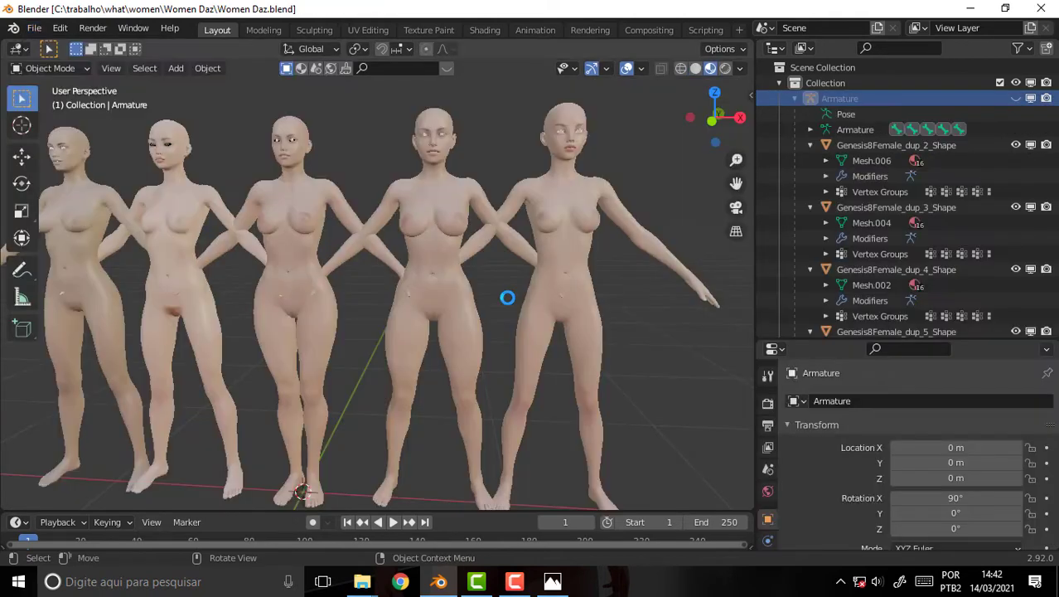
scroll(535, 217, "up", 1)
Switch the viewport to Solid shading to show the five figures in grey.
key("z")
left_click(597, 197)
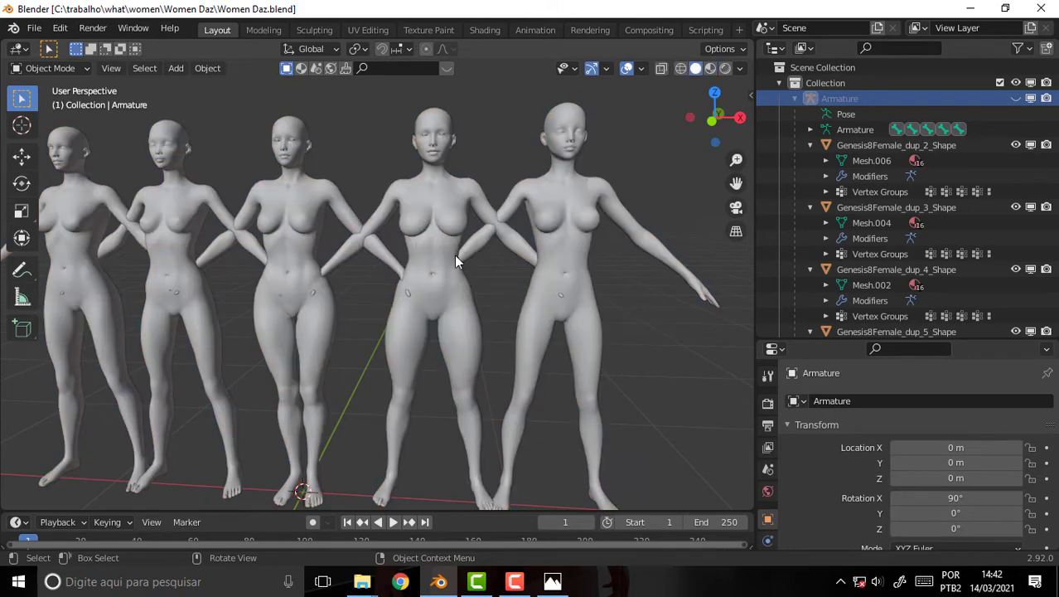
scroll(454, 260, "down", 2)
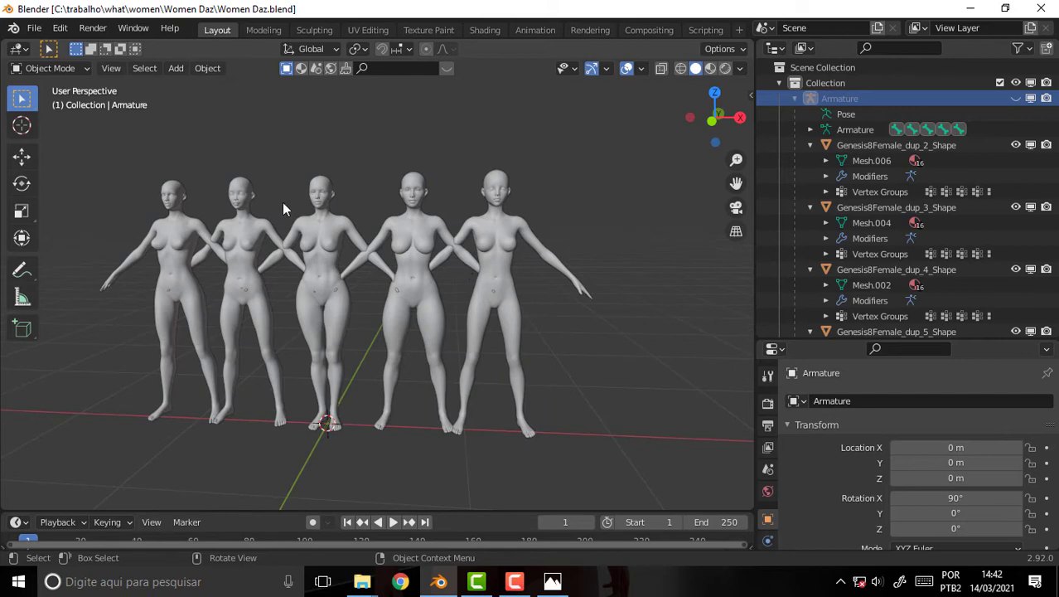
Delete the four extra figures: middle, second from left, leftmost and rightmost.
left_click(332, 224)
key("Delete")
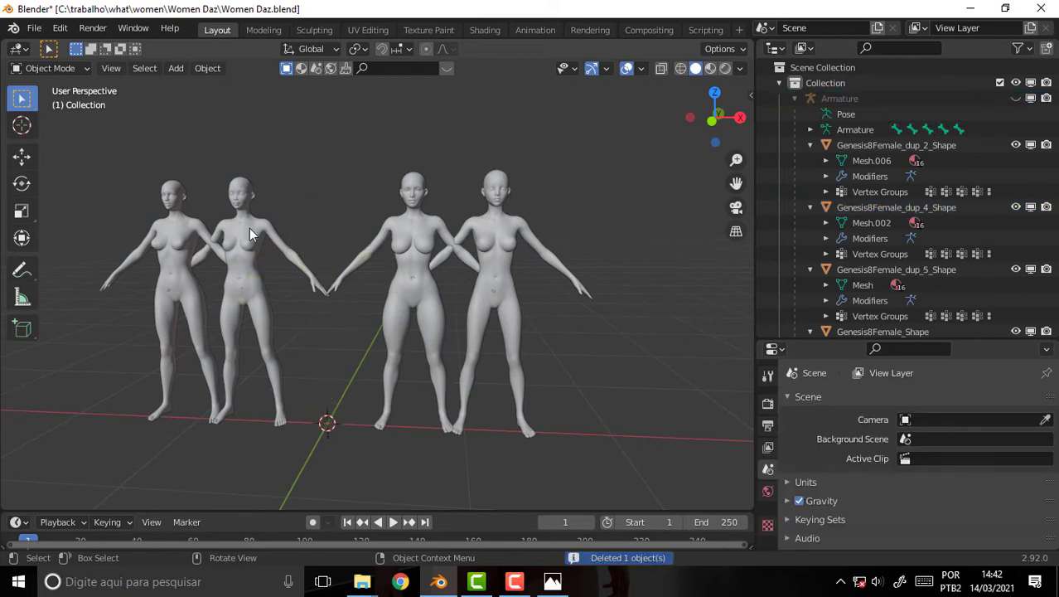
left_click(252, 234)
key("Delete")
left_click(163, 248)
key("Delete")
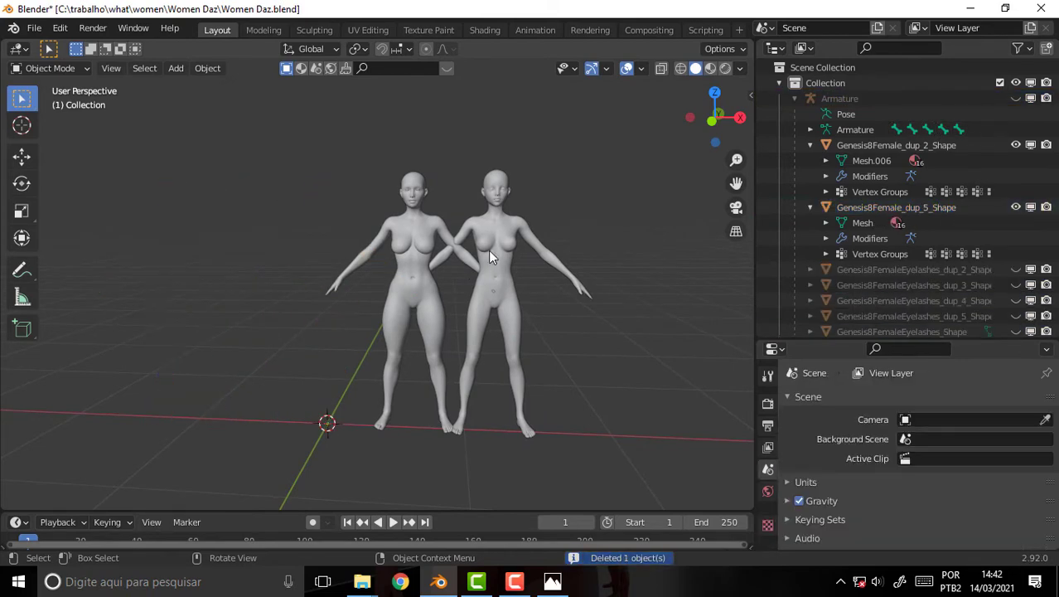
left_click(498, 255)
key("Delete")
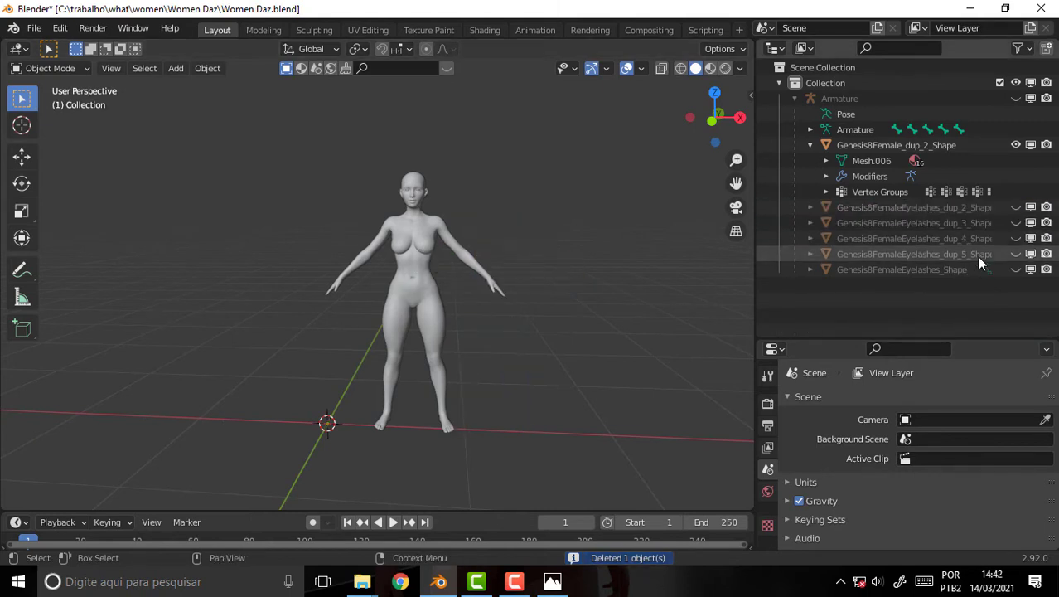
Unhide the five eyelash objects in the outliner and delete them all.
left_click_drag(1015, 209, 1016, 270)
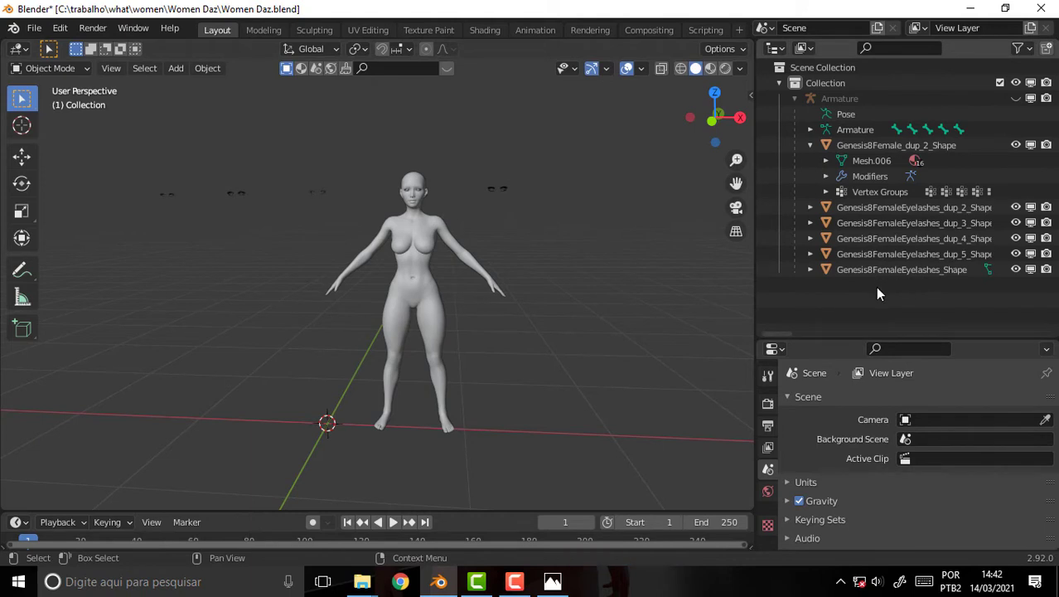
left_click(913, 206, "shift")
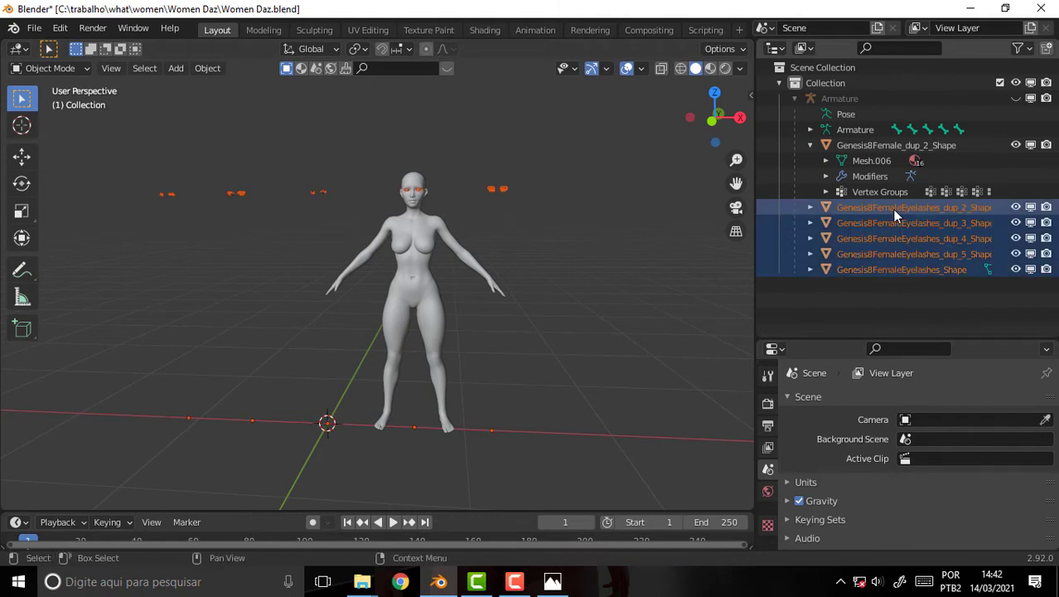
key("x")
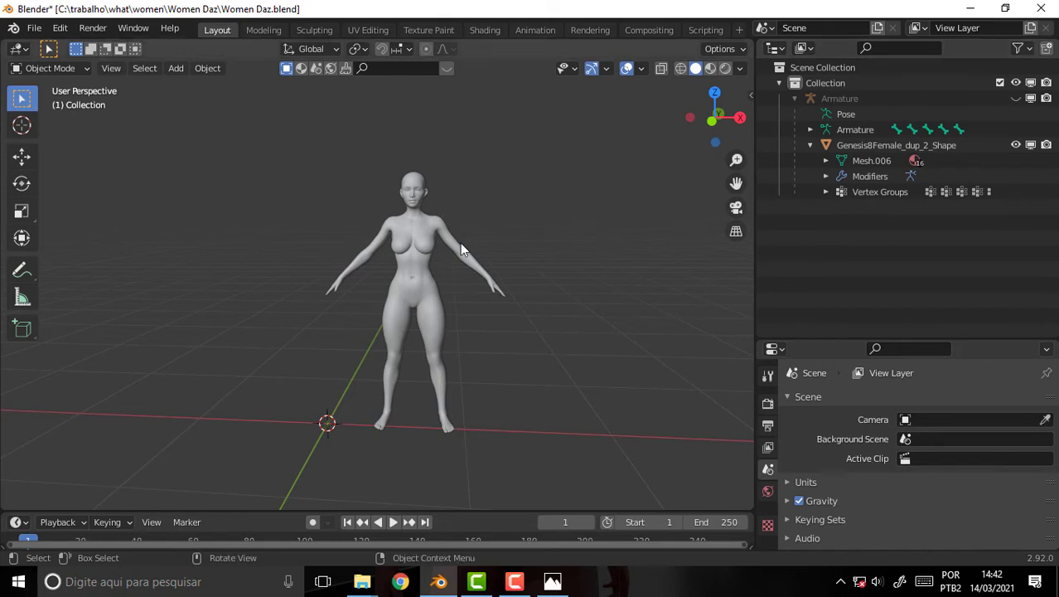
scroll(479, 197, "up", 4)
Clear the body's parent with Keep Transform.
scroll(522, 212, "down", 3)
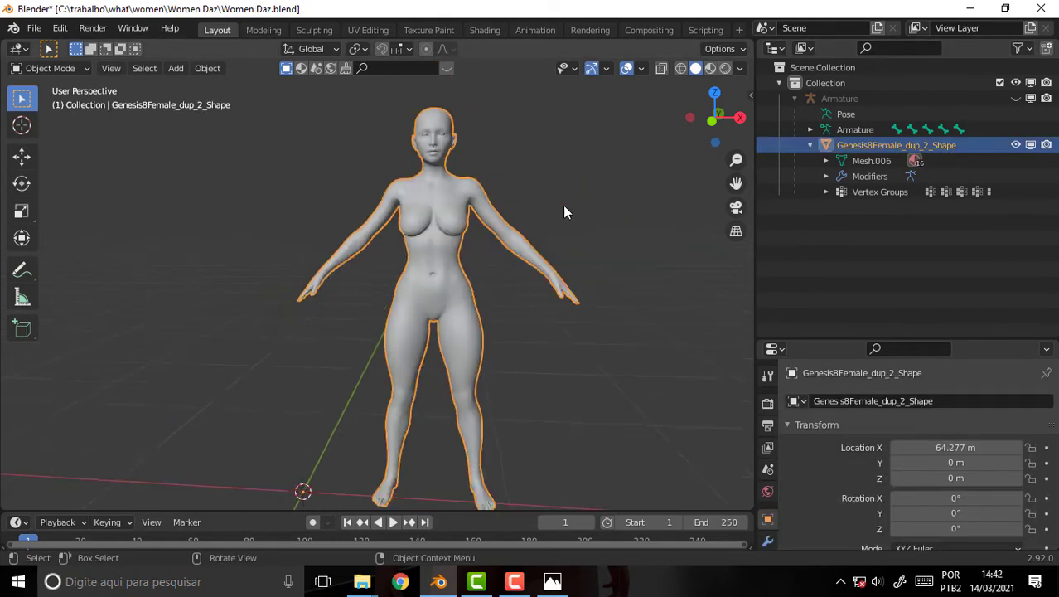
scroll(562, 207, "down", 1)
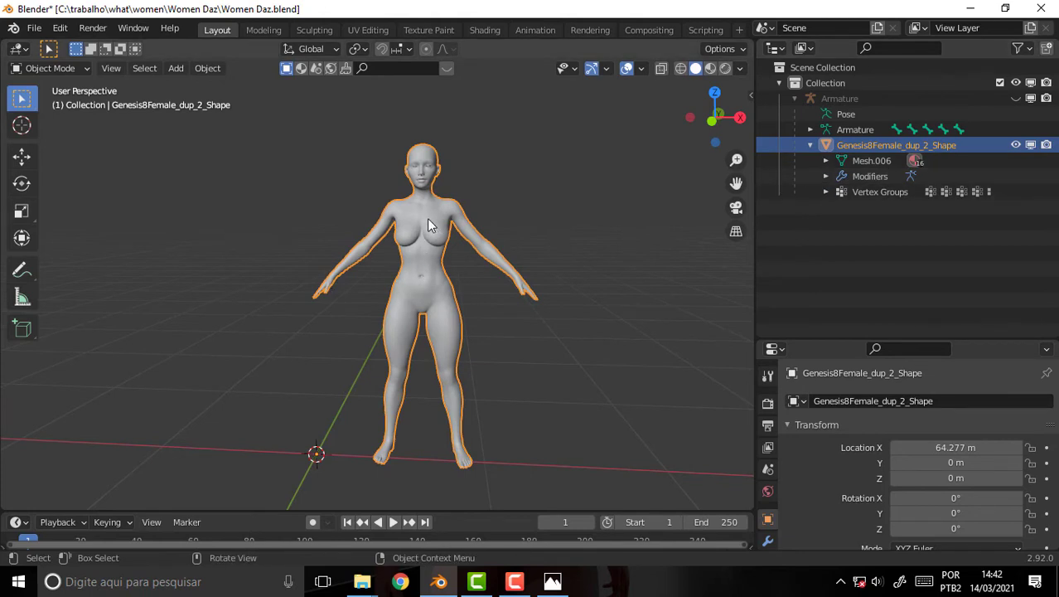
key("alt+p")
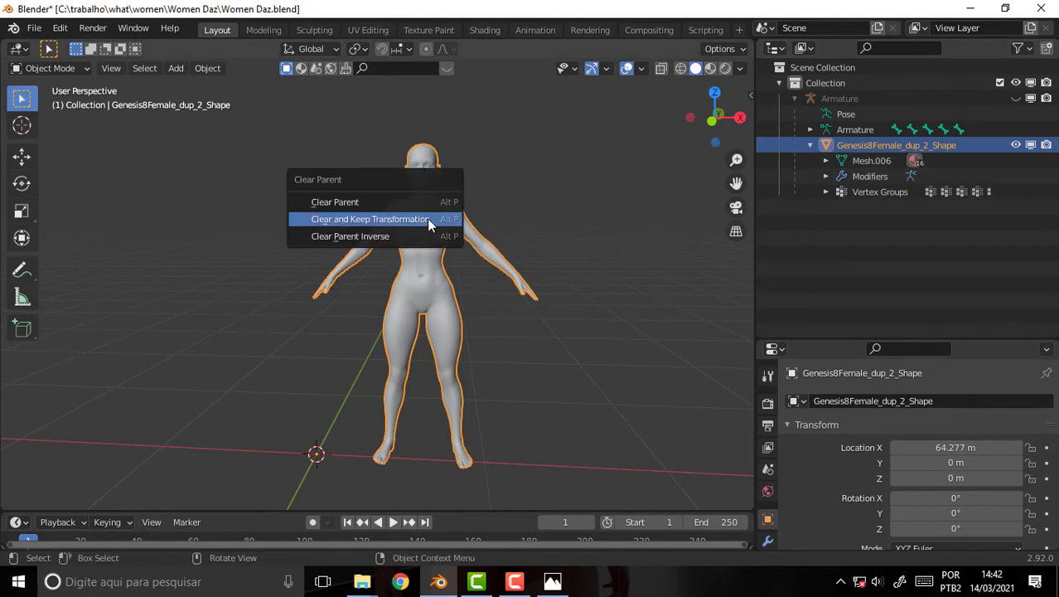
left_click(425, 218)
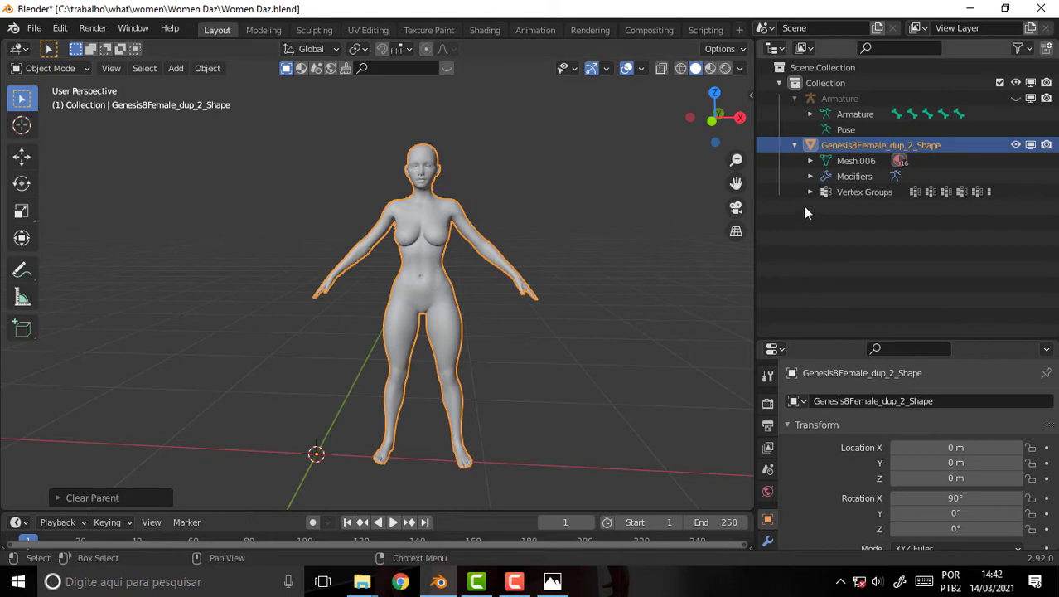
Select the Armature with its hierarchy and delete it.
left_click(854, 115)
left_click(1016, 98)
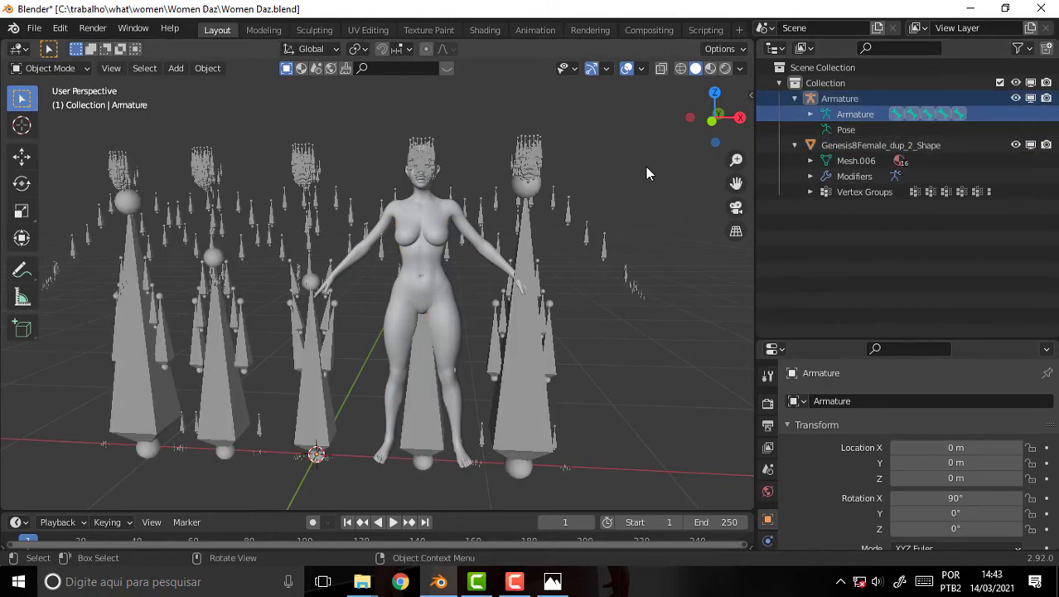
right_click(846, 94)
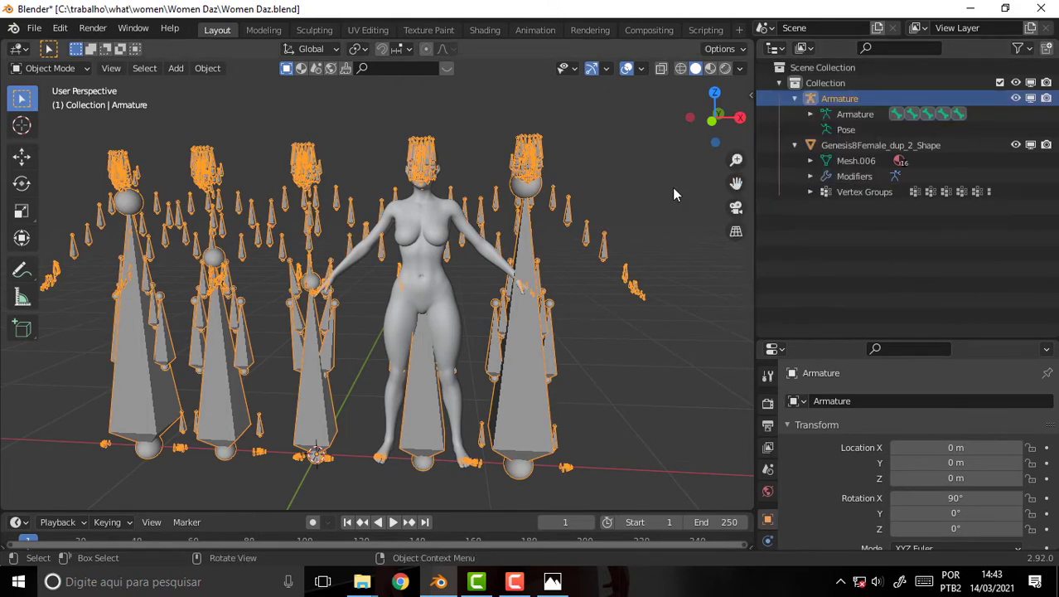
key("Delete")
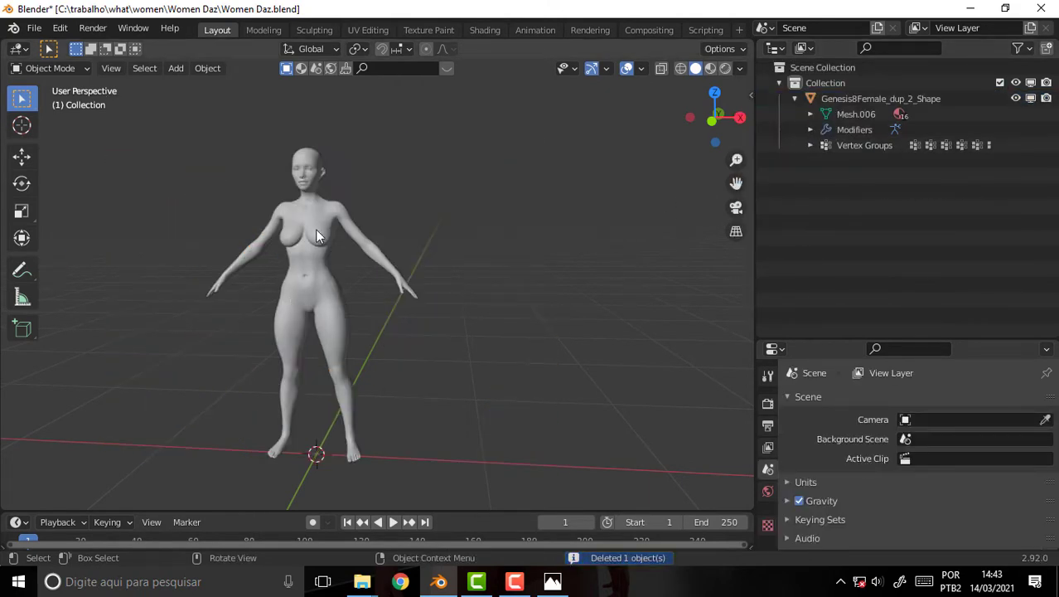
Read the figure's transform in the Item tab, then zoom and orbit to its head.
left_click(749, 97)
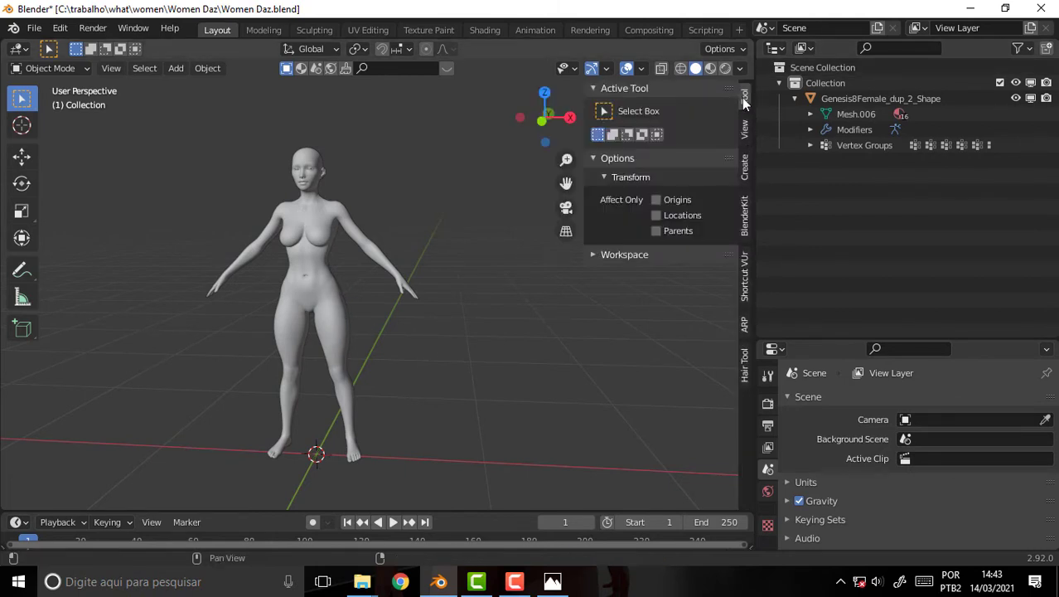
left_click(308, 281)
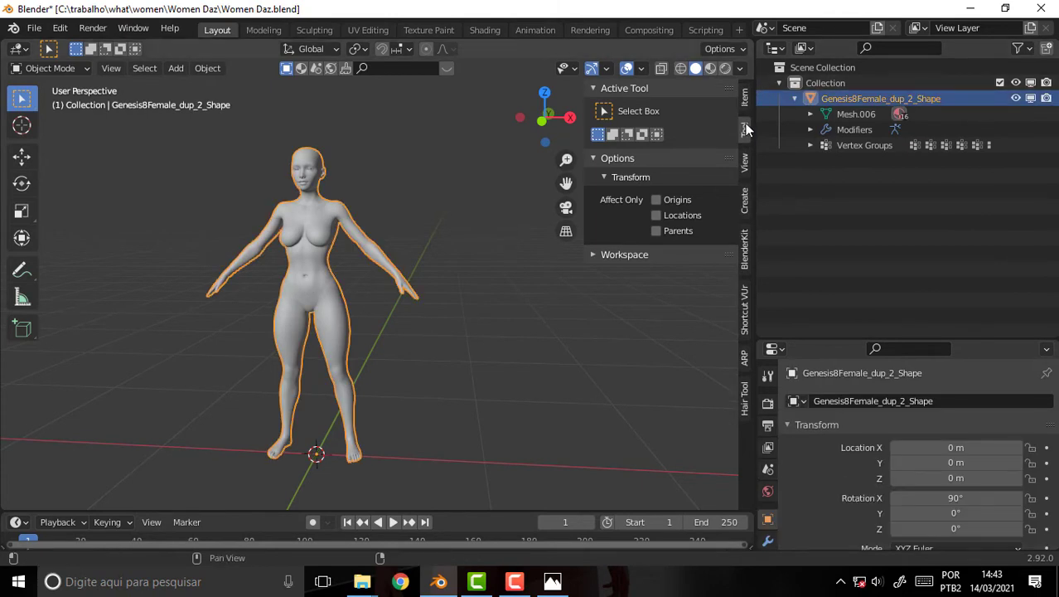
left_click(749, 98)
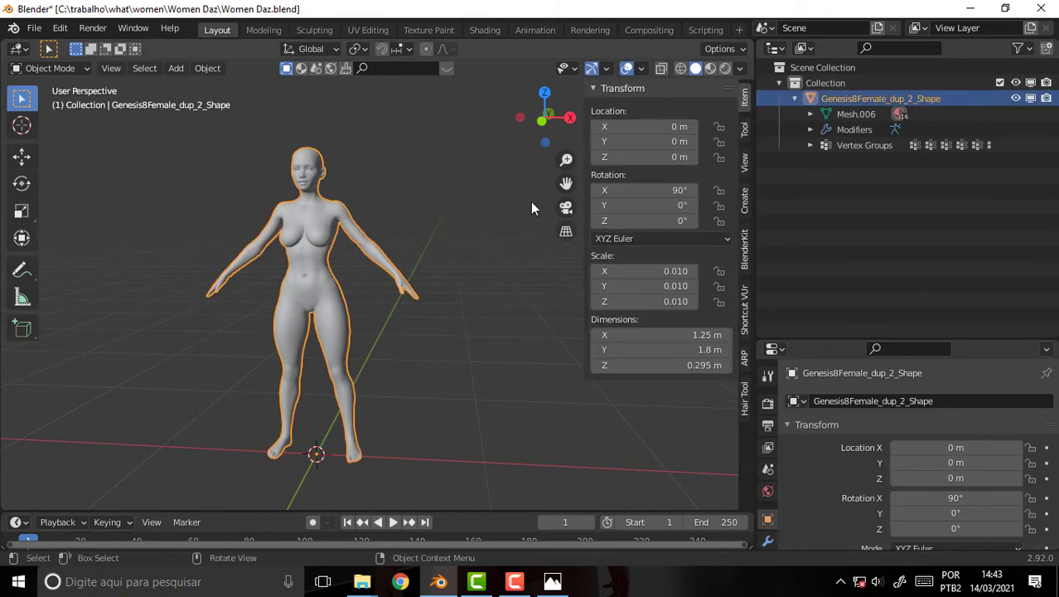
key("n")
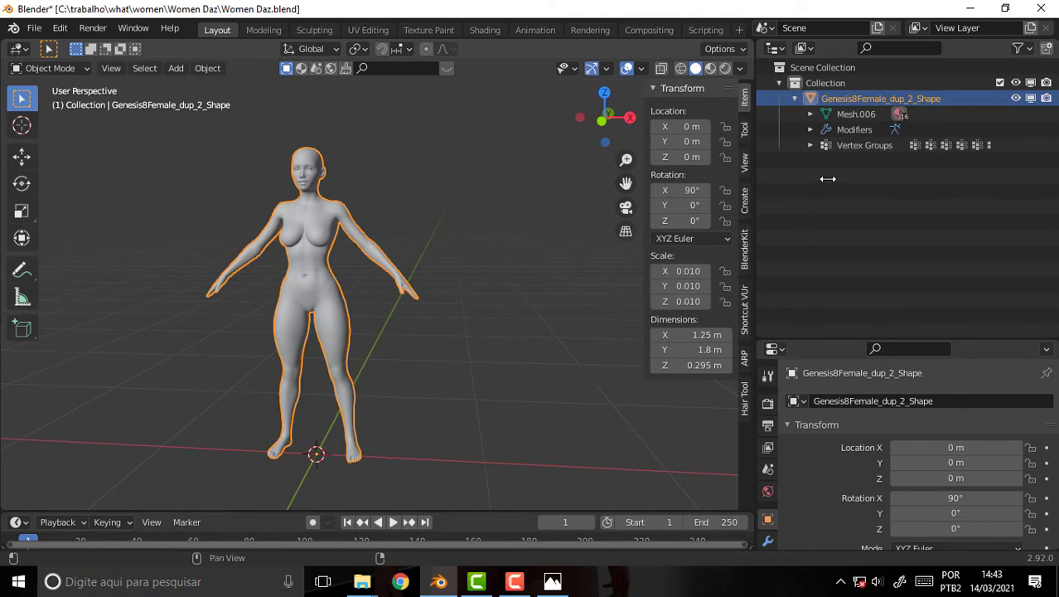
scroll(519, 159, "up", 5)
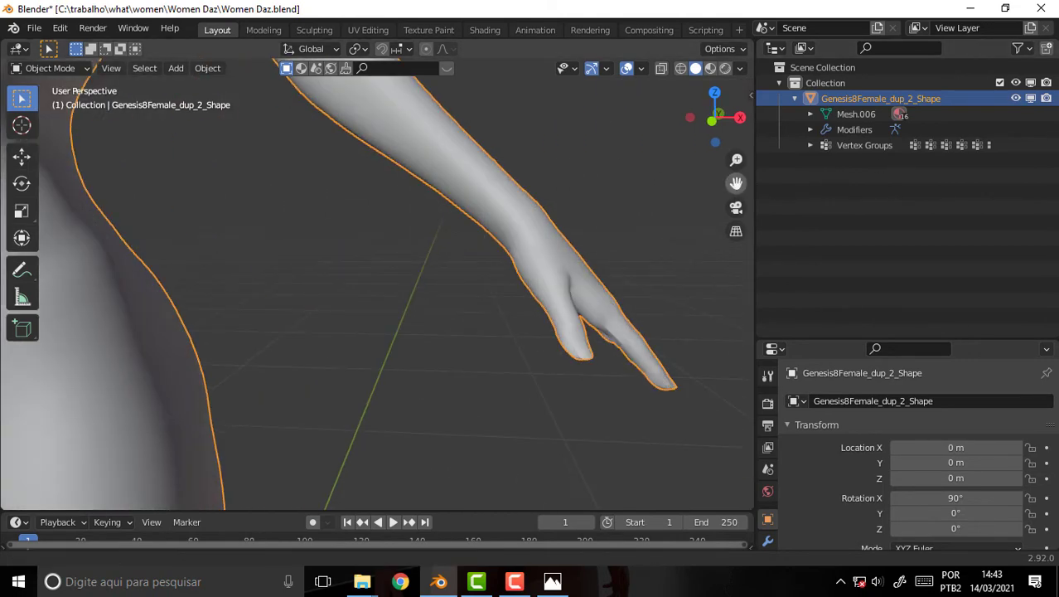
middle_click_drag(711, 159, 601, 170)
scroll(599, 170, "up", 5)
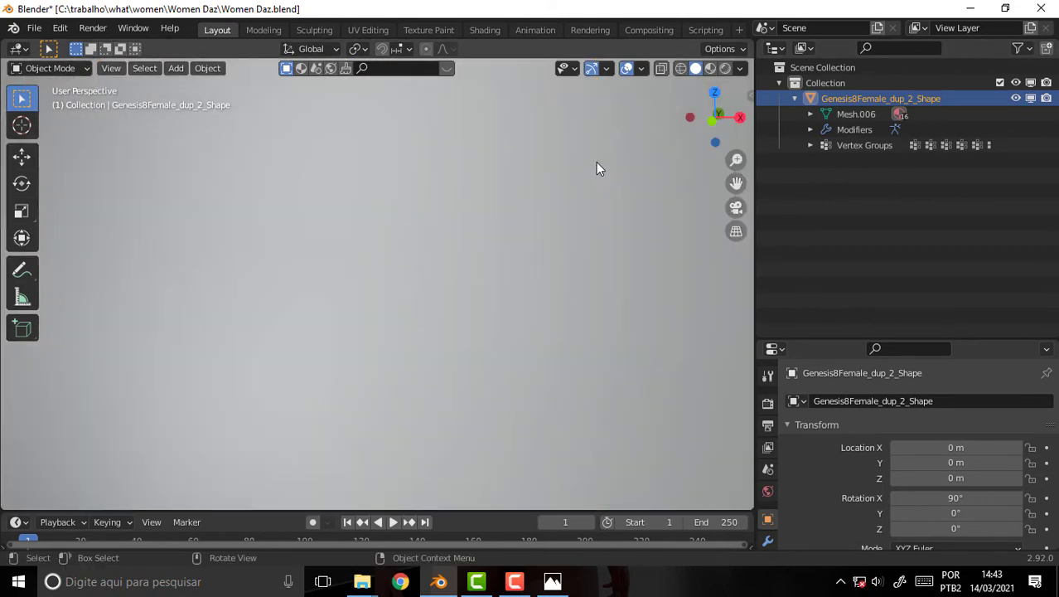
scroll(598, 166, "down", 3)
In Edit Mode, select the whole eyeball with Ctrl+L and separate it into its own object.
left_click(49, 68)
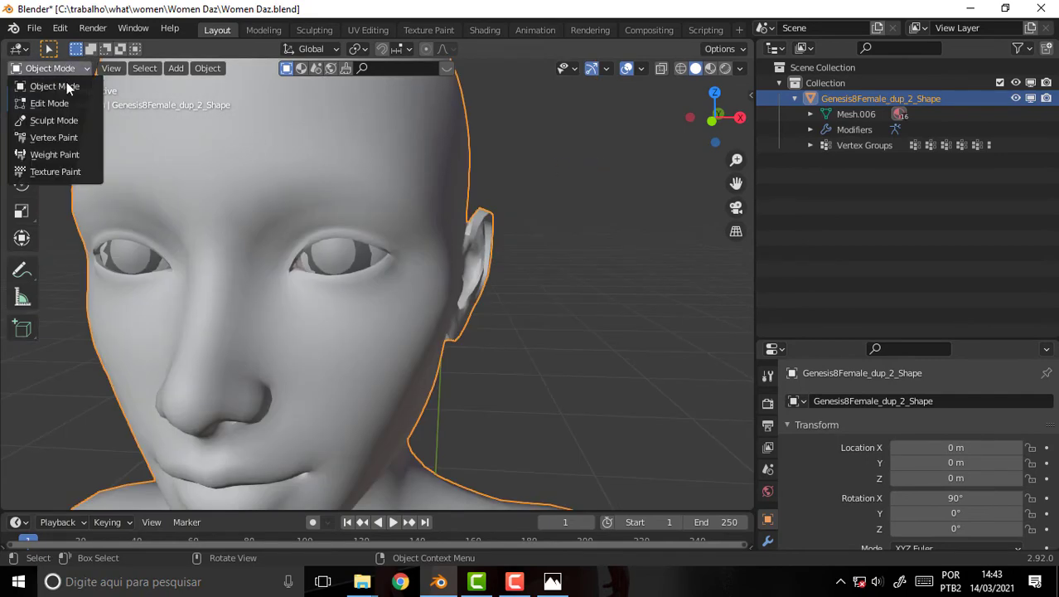
left_click(93, 103)
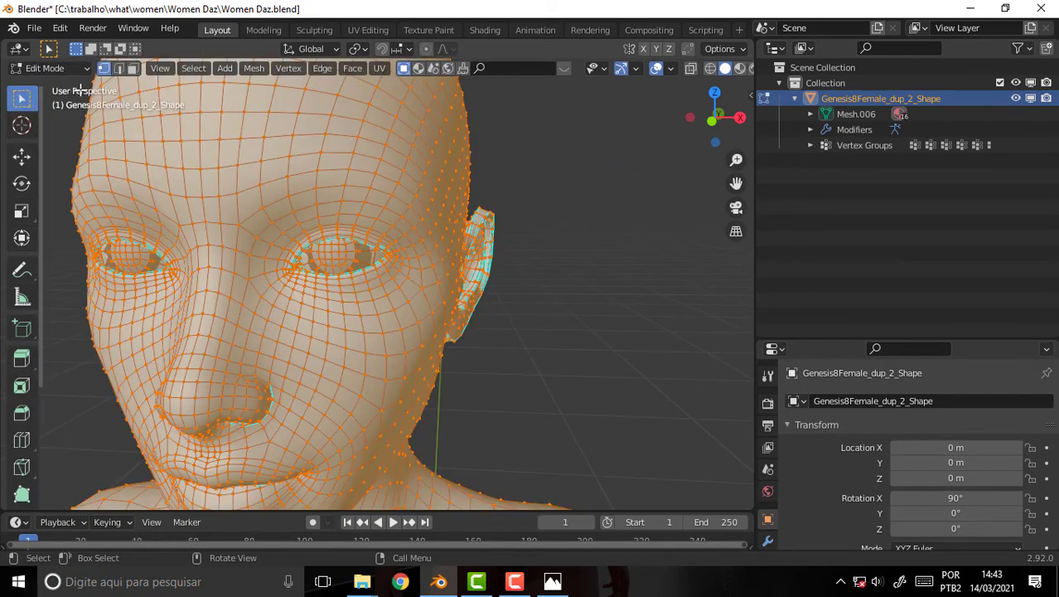
left_click(133, 68)
left_click(331, 261)
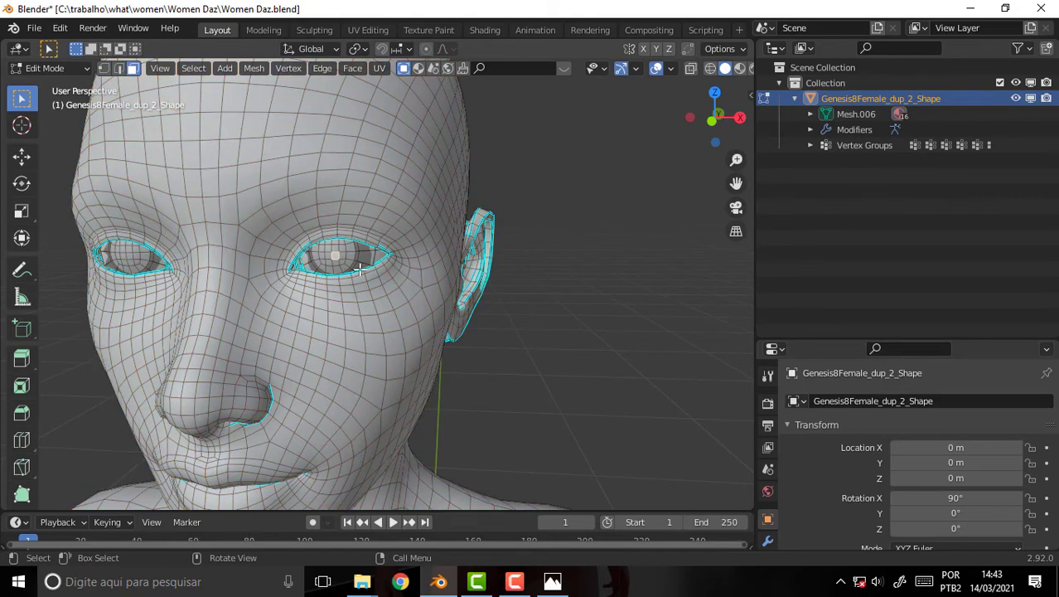
left_click(378, 269, "shift")
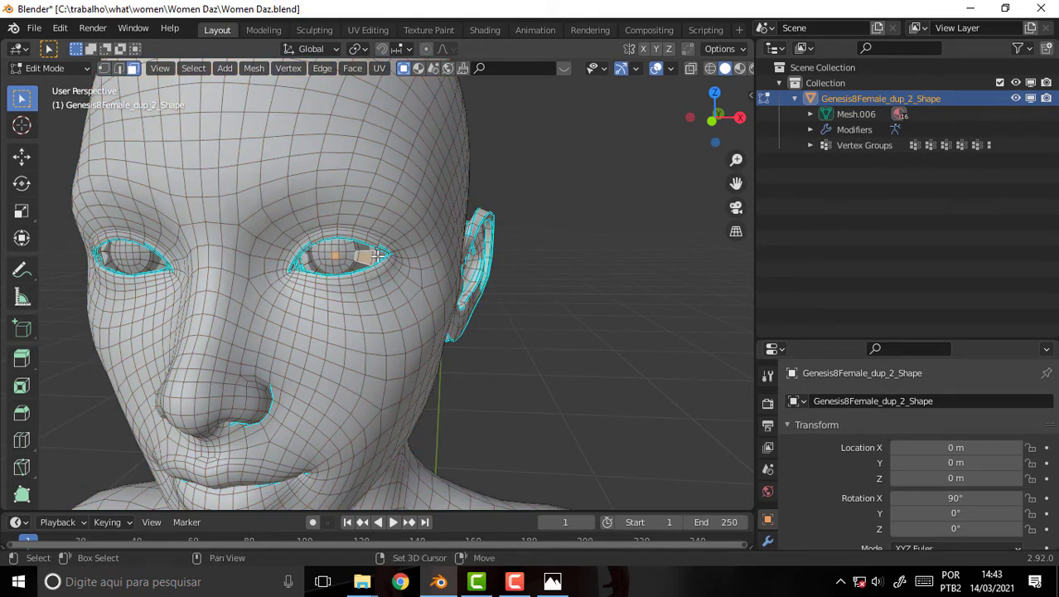
left_click(383, 260, "shift")
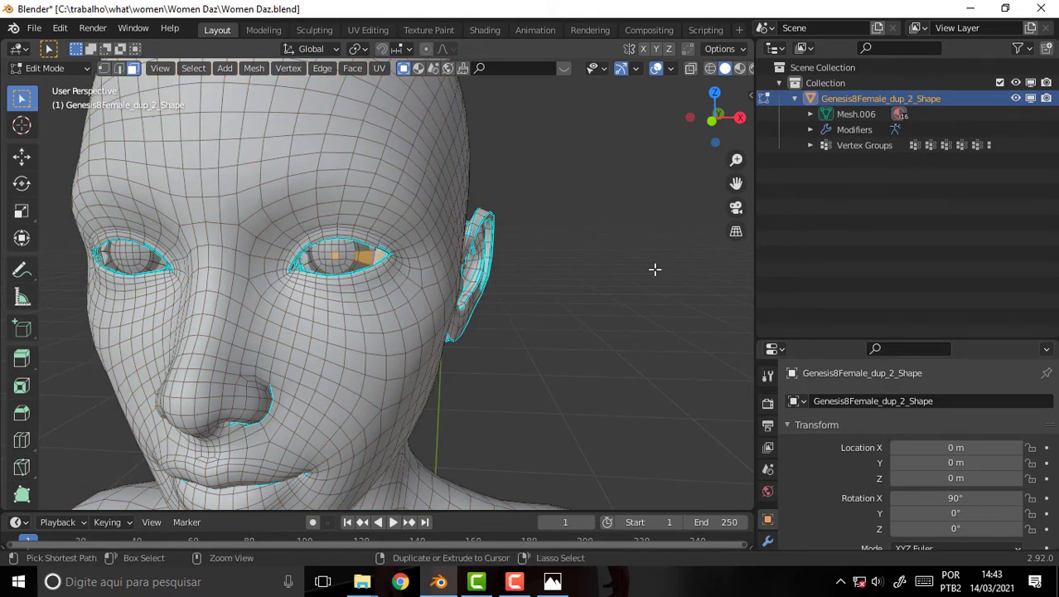
key("ctrl+l")
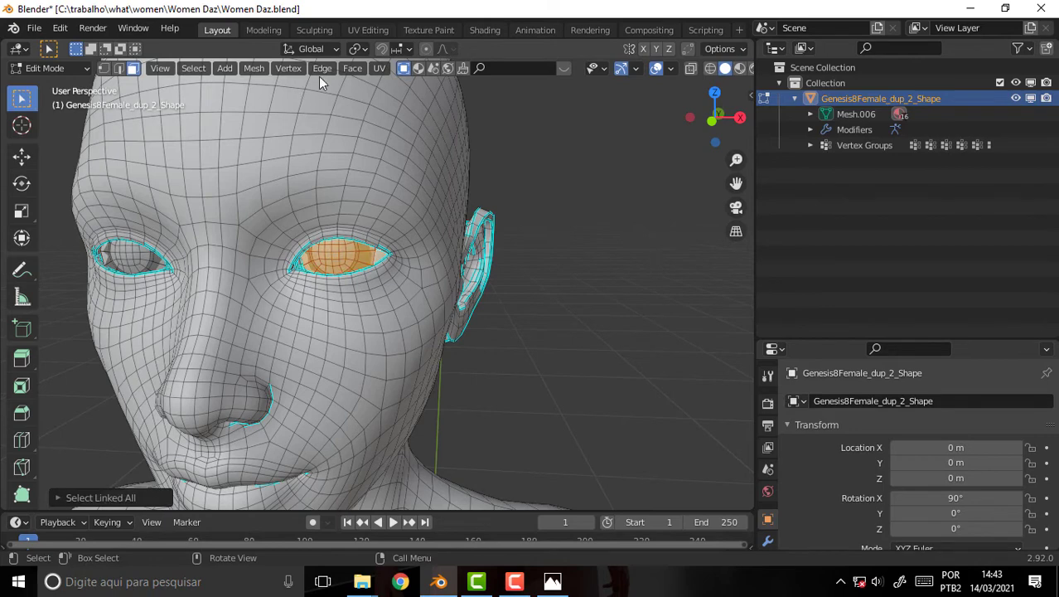
left_click(253, 69)
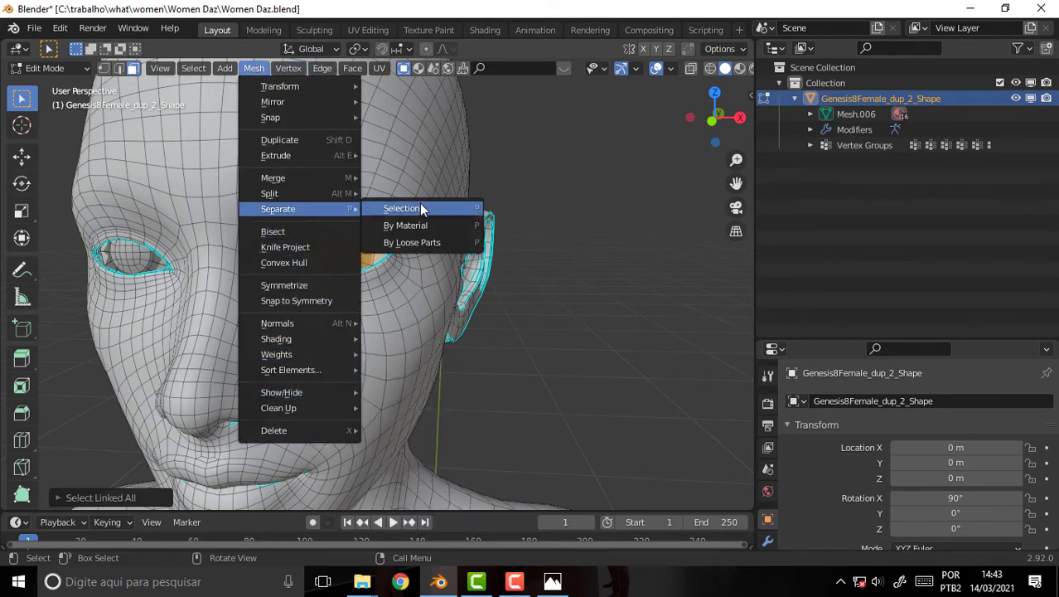
left_click(419, 203)
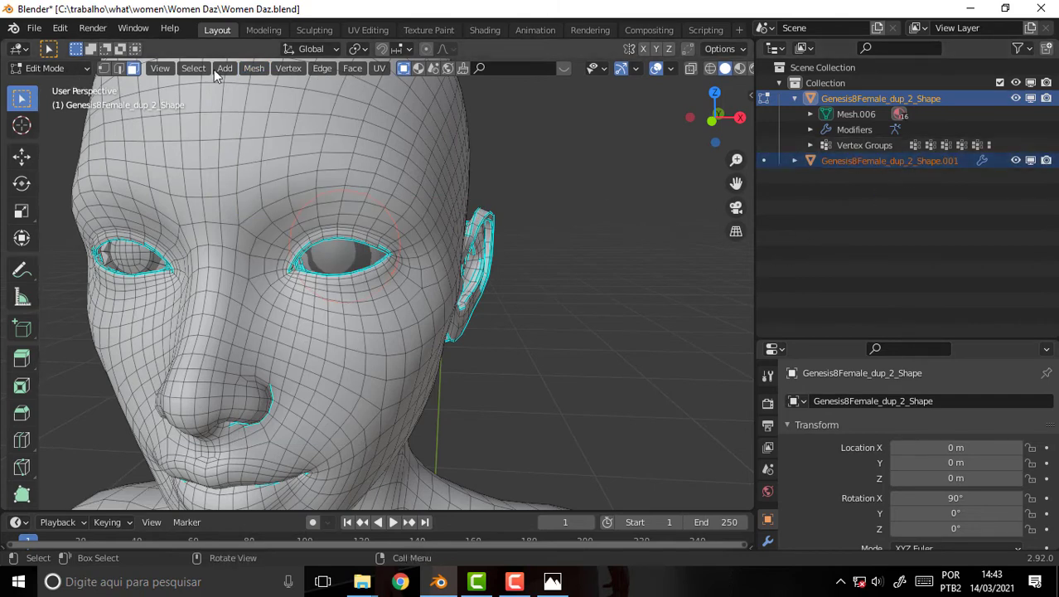
Back in Object Mode, rename the separated eyeball to Genesis8Female_eye.L.
left_click(46, 69)
left_click(41, 52)
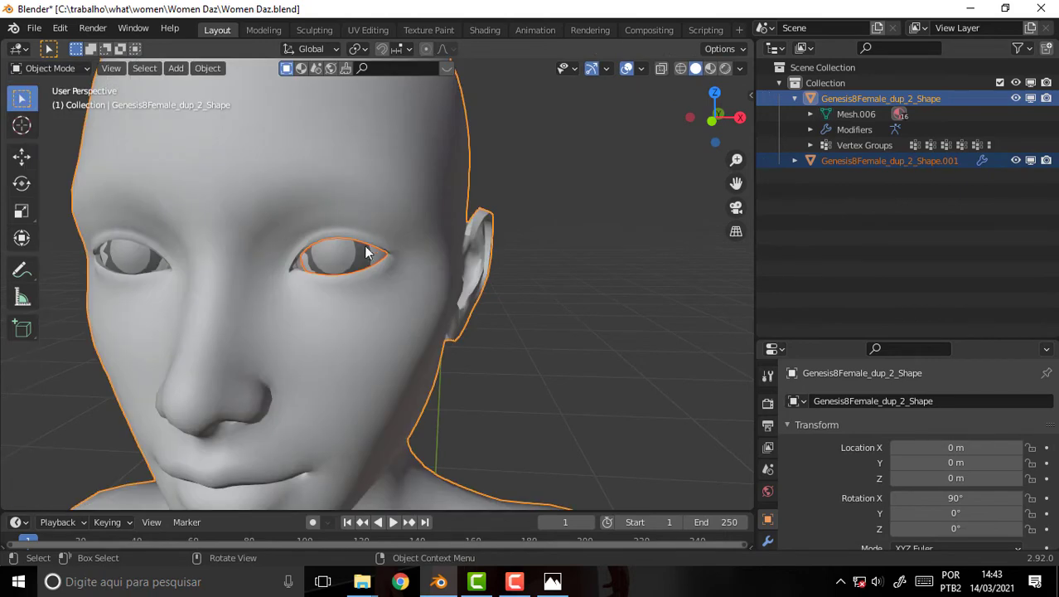
left_click(352, 255)
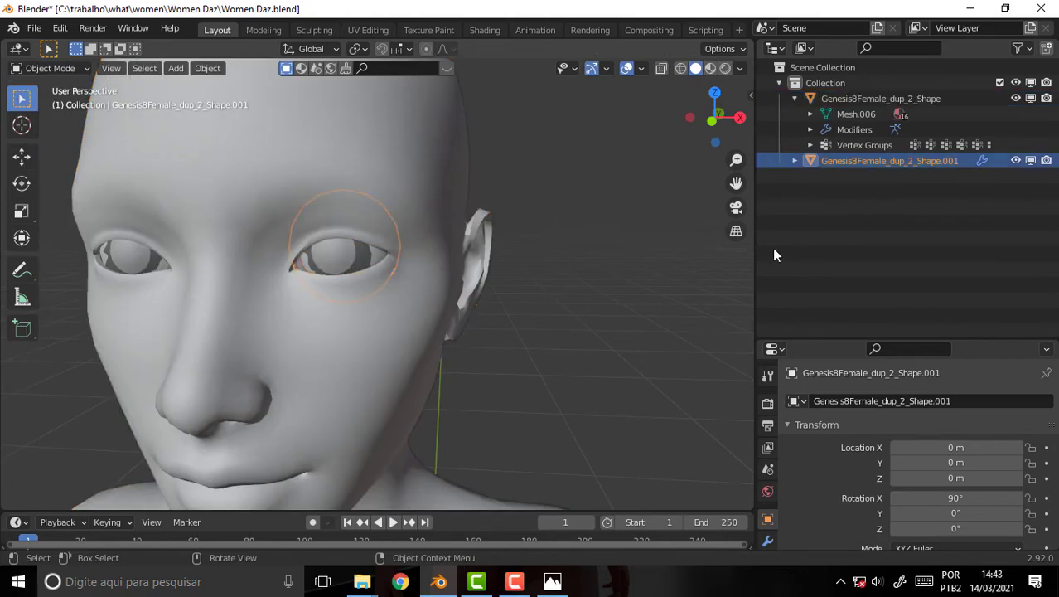
double_click(877, 161)
left_click_drag(983, 160, 889, 190)
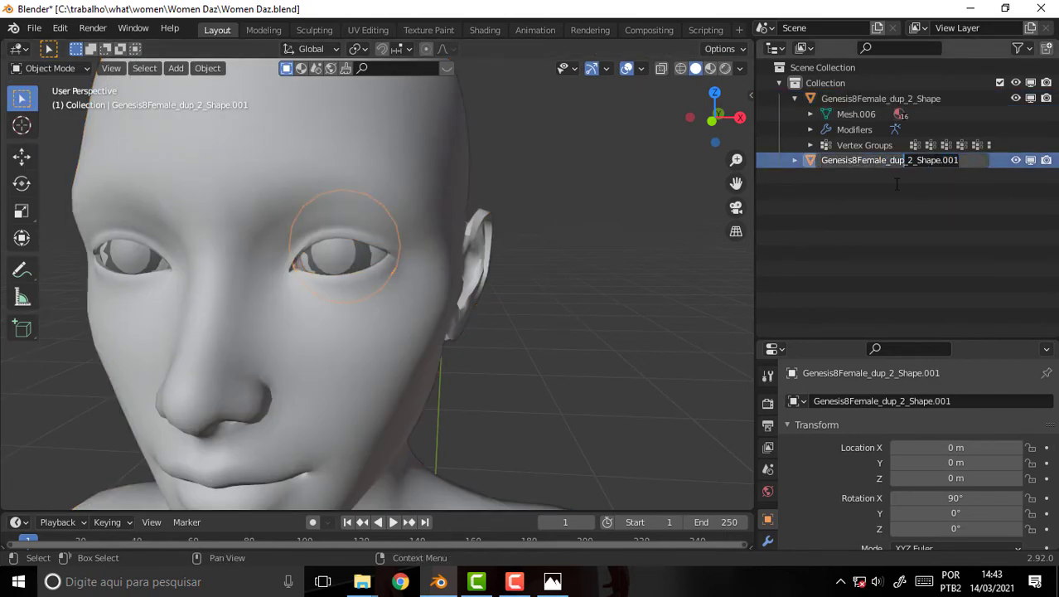
type("e")
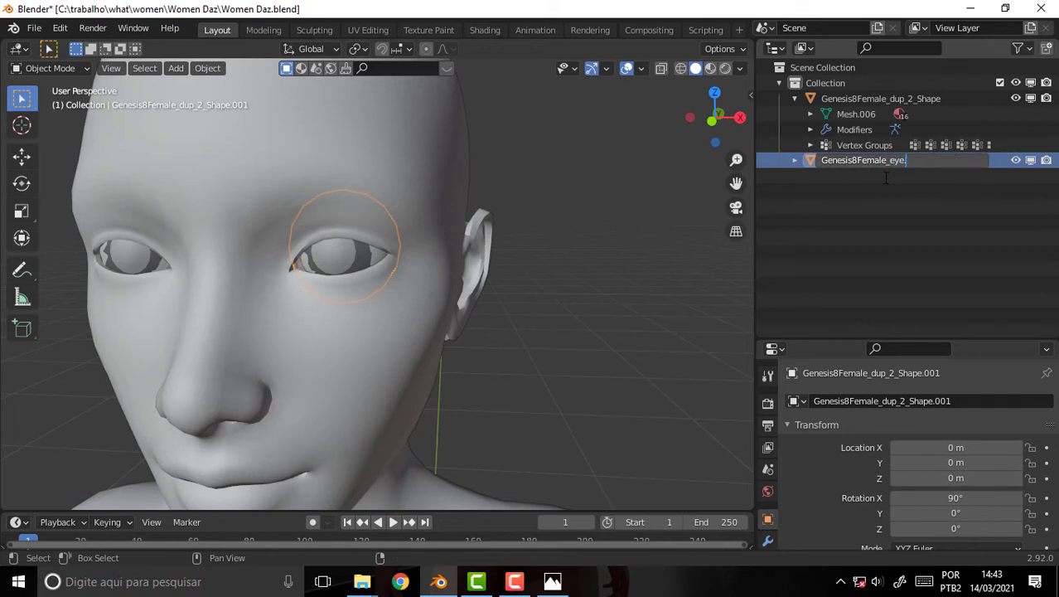
type(".L")
key("Return")
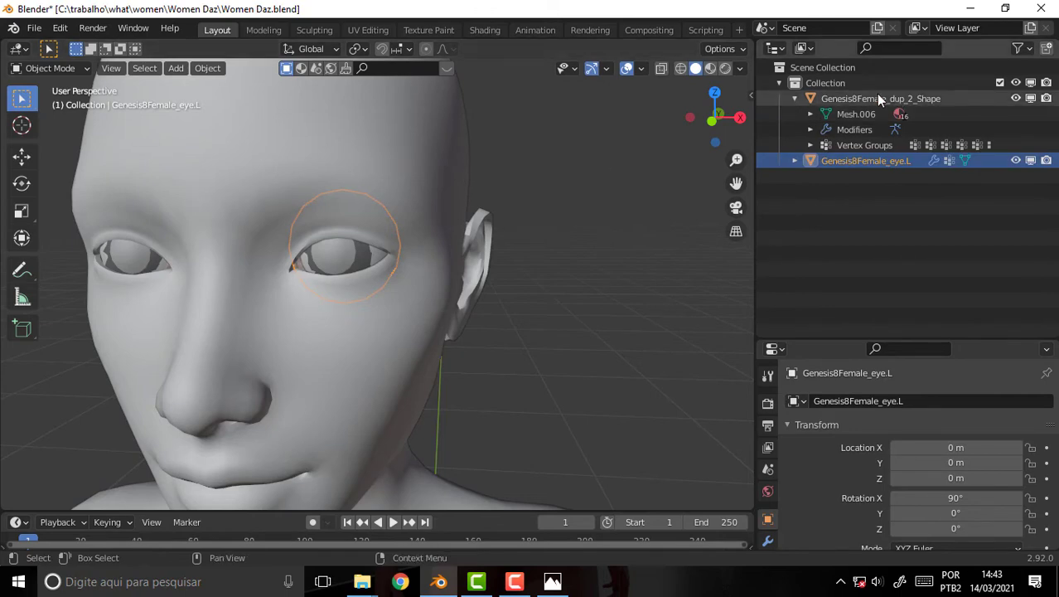
left_click(877, 96)
In Edit Mode, select all linked geometry of the second eyeball.
left_click(68, 67)
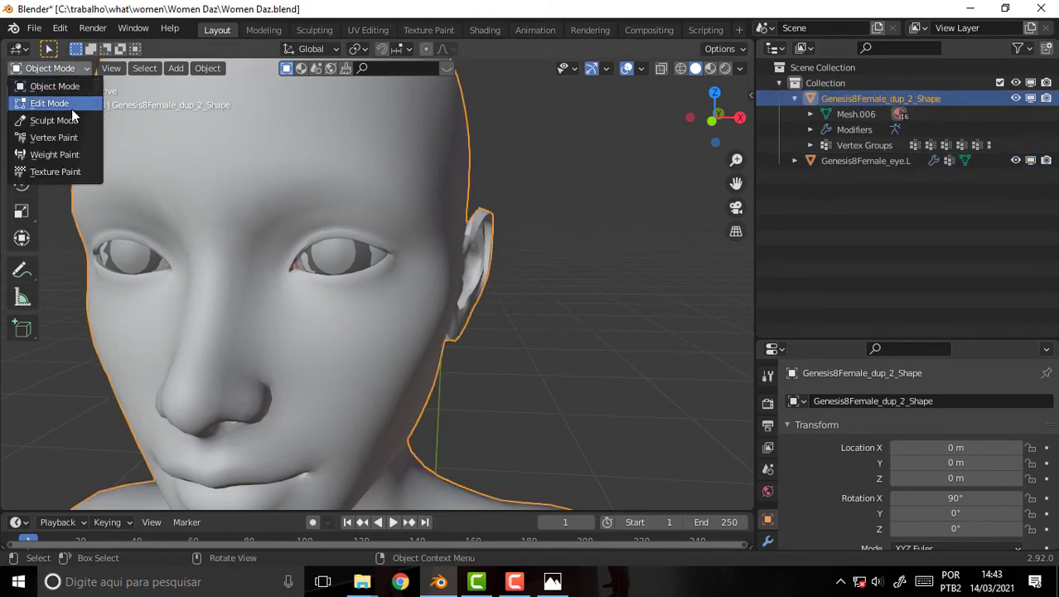
left_click(71, 105)
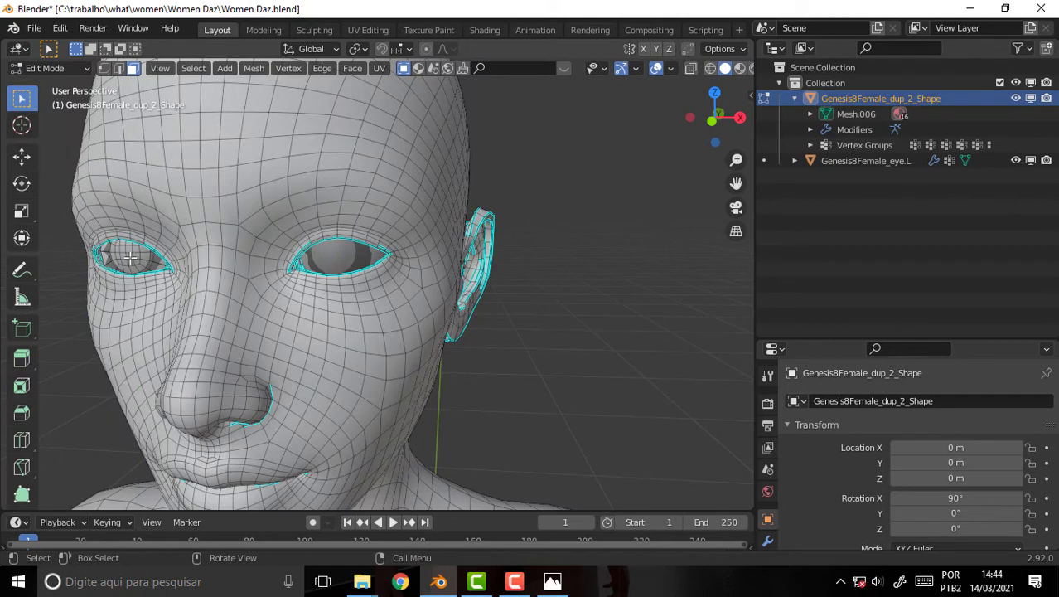
left_click(130, 258)
left_click(156, 265, "shift")
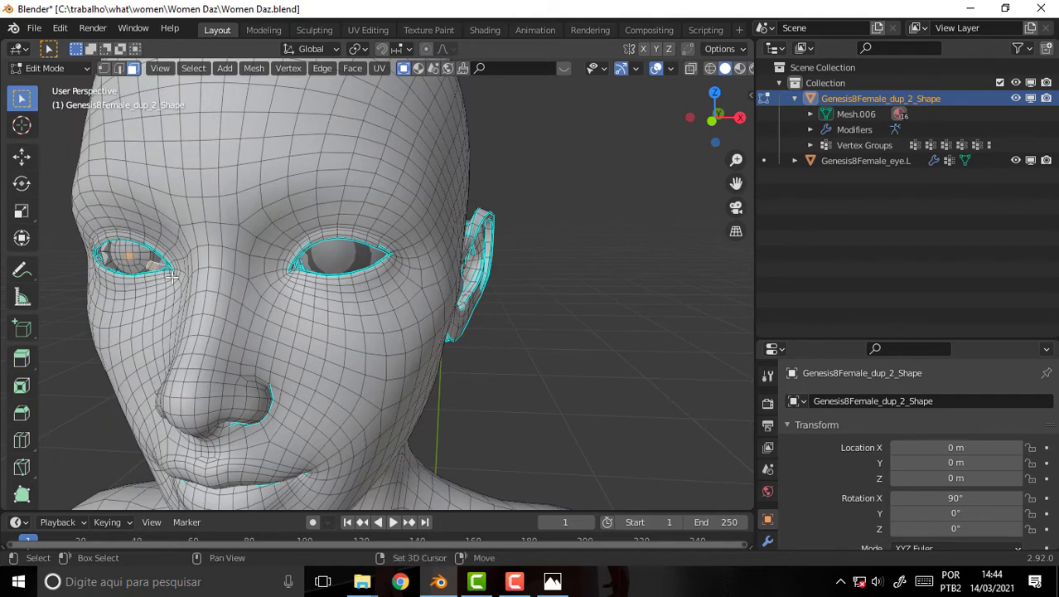
left_click(110, 253, "shift")
key("ctrl+l")
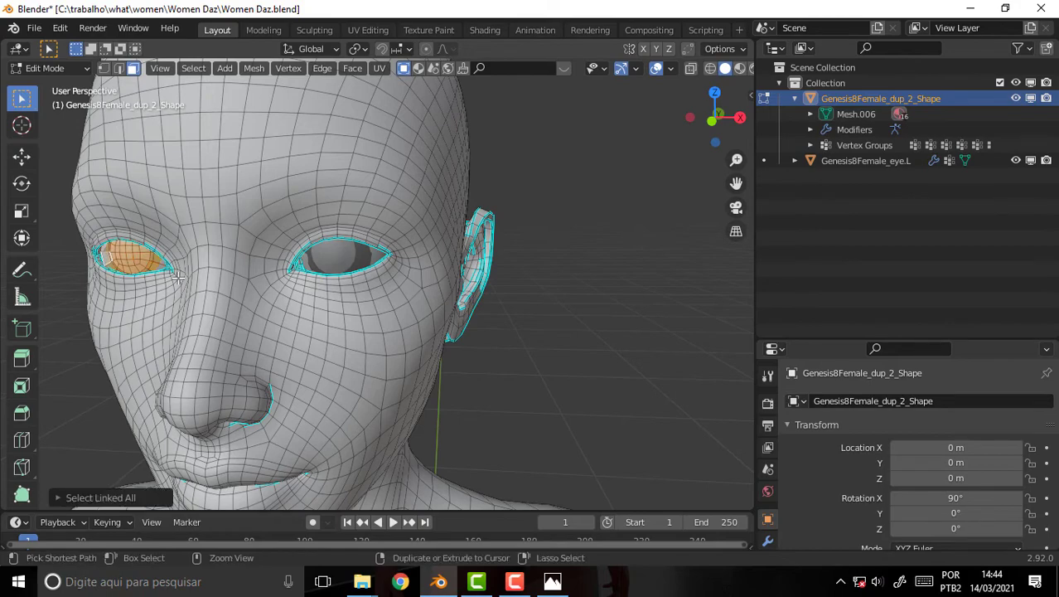
middle_click_drag(343, 186, 397, 216)
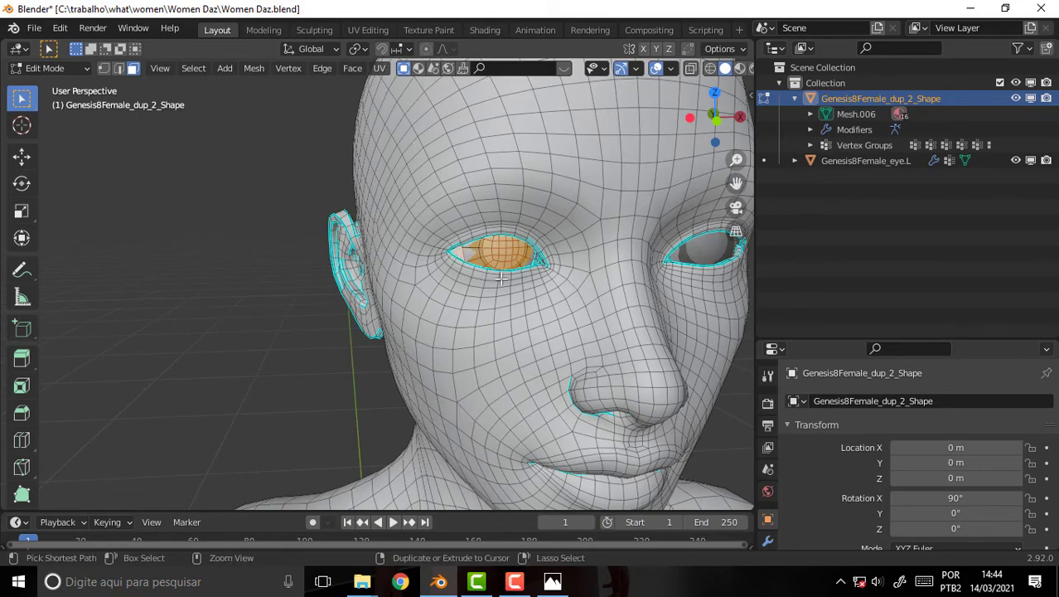
key("ctrl+l")
middle_click_drag(578, 242, 402, 213)
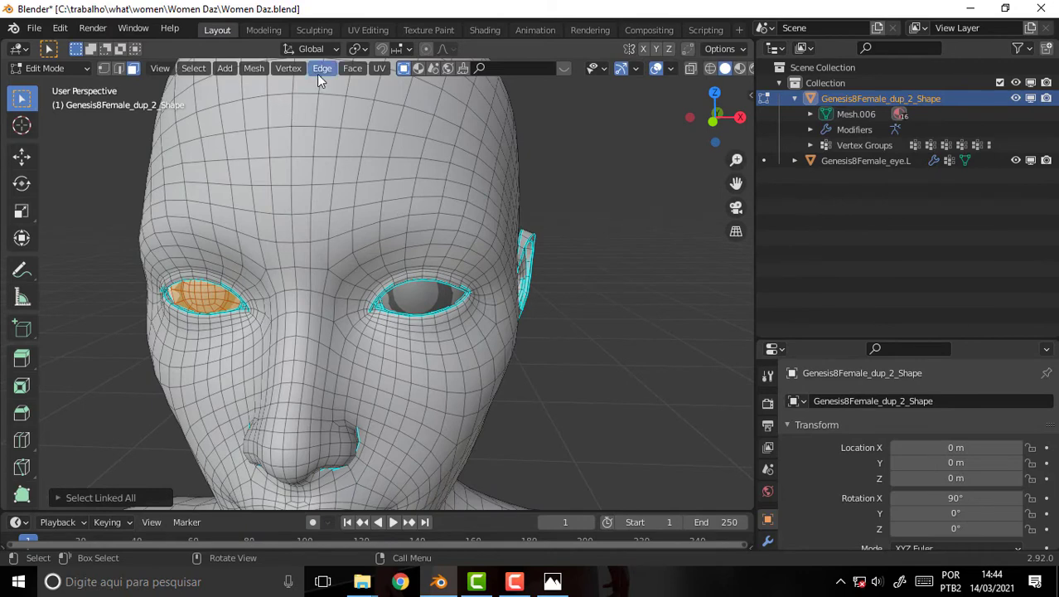
Separate the selected eye into a new object and select Genesis8Female_dup_2_Shape.001.
left_click(257, 69)
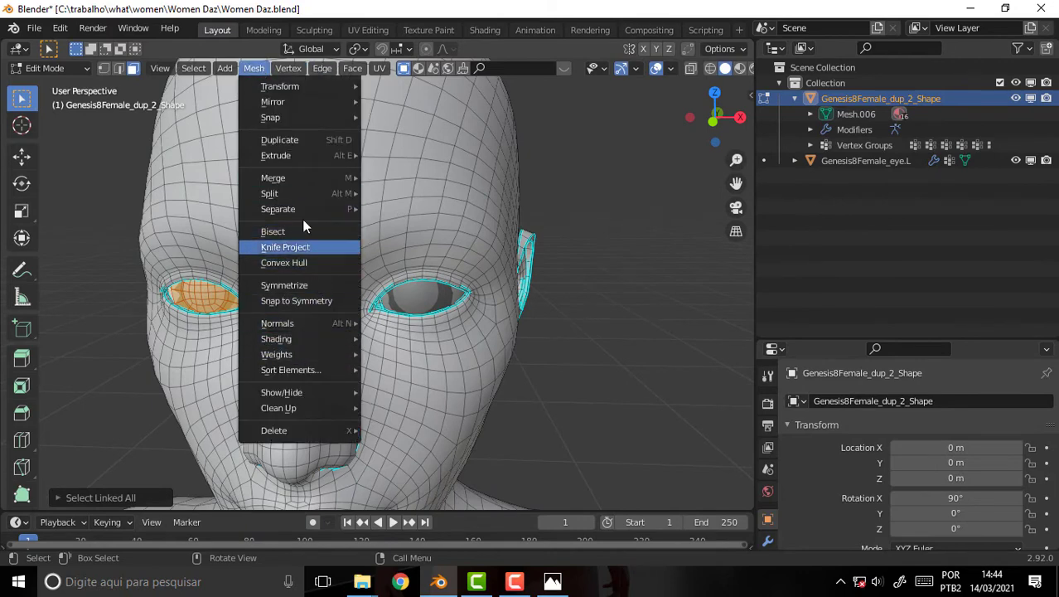
left_click(431, 209)
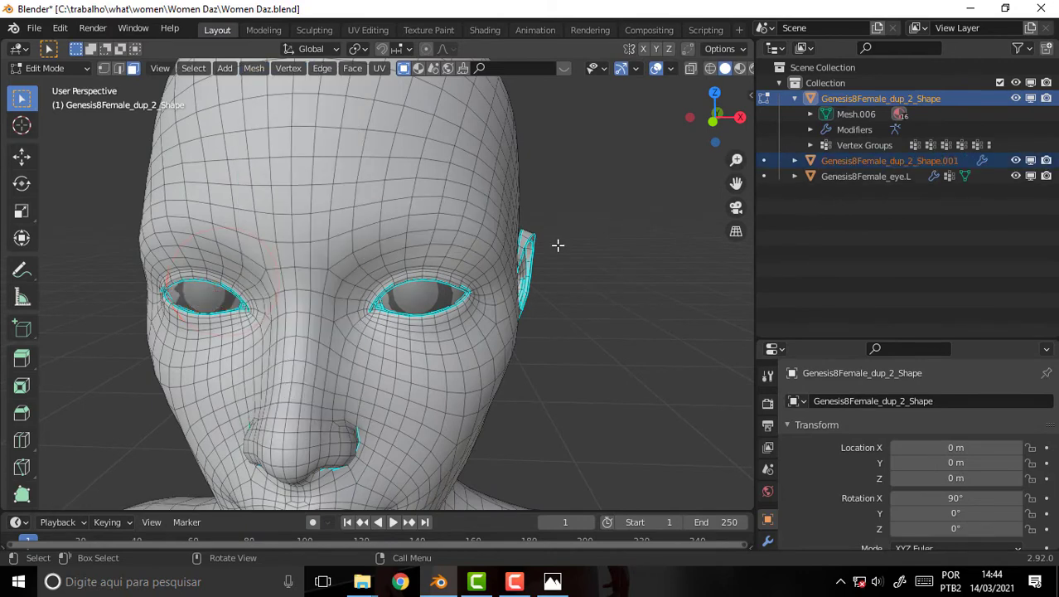
left_click(879, 163)
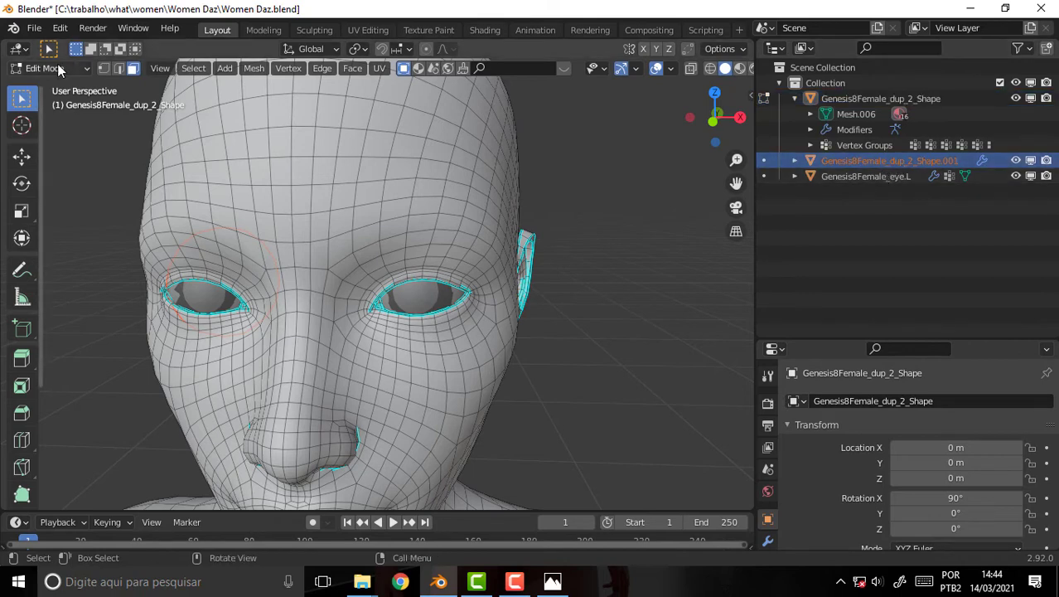
left_click(78, 69)
Return to Object Mode and rename the .001 object to Genesis8Female_eye.R.
left_click(91, 92)
left_click(889, 164)
double_click(888, 164)
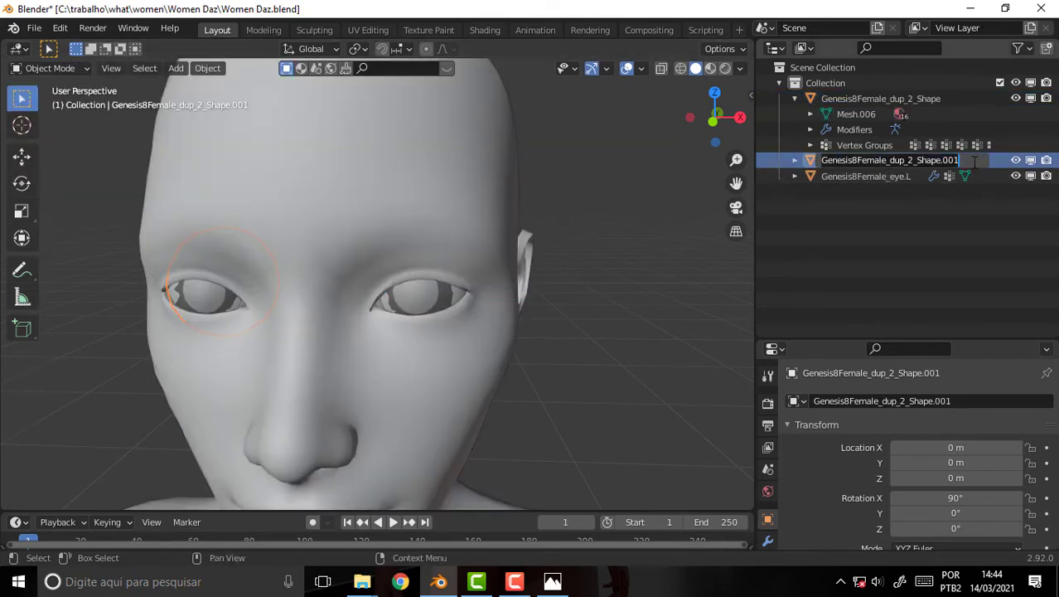
type("ey")
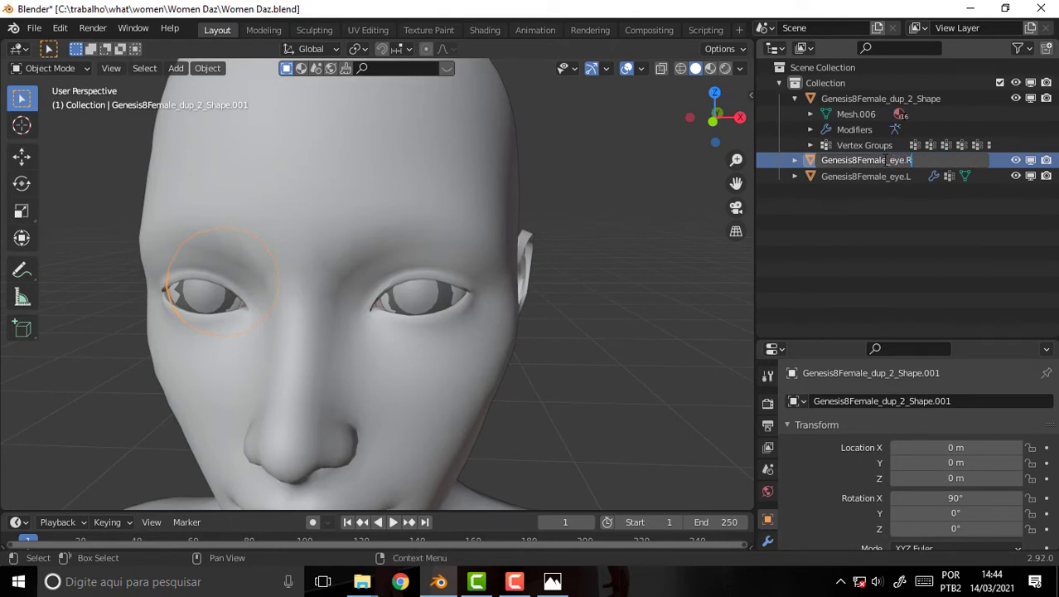
key("Return")
scroll(564, 225, "down", 5)
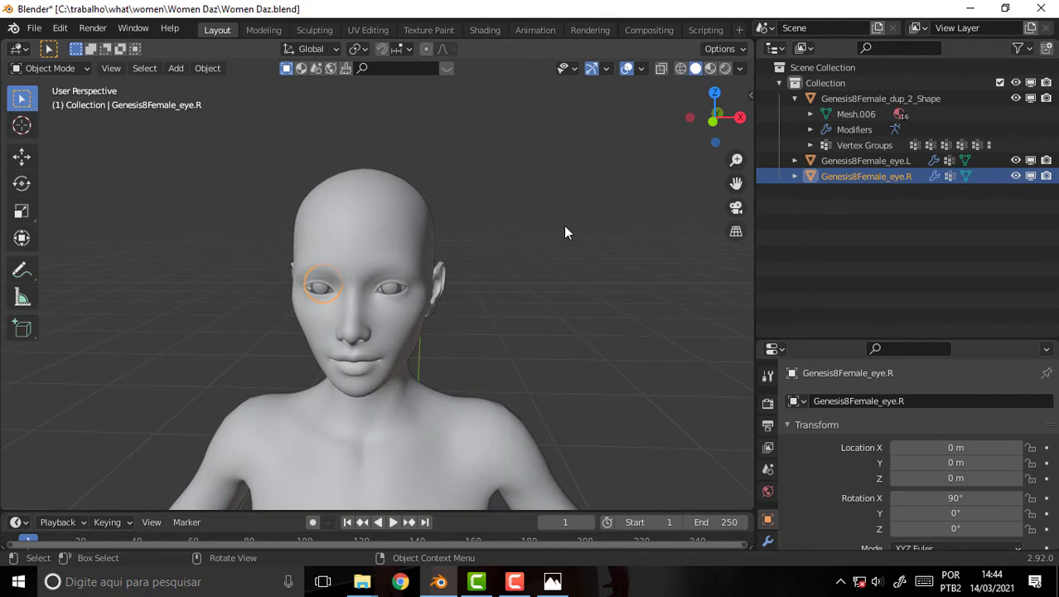
scroll(564, 225, "up", 5)
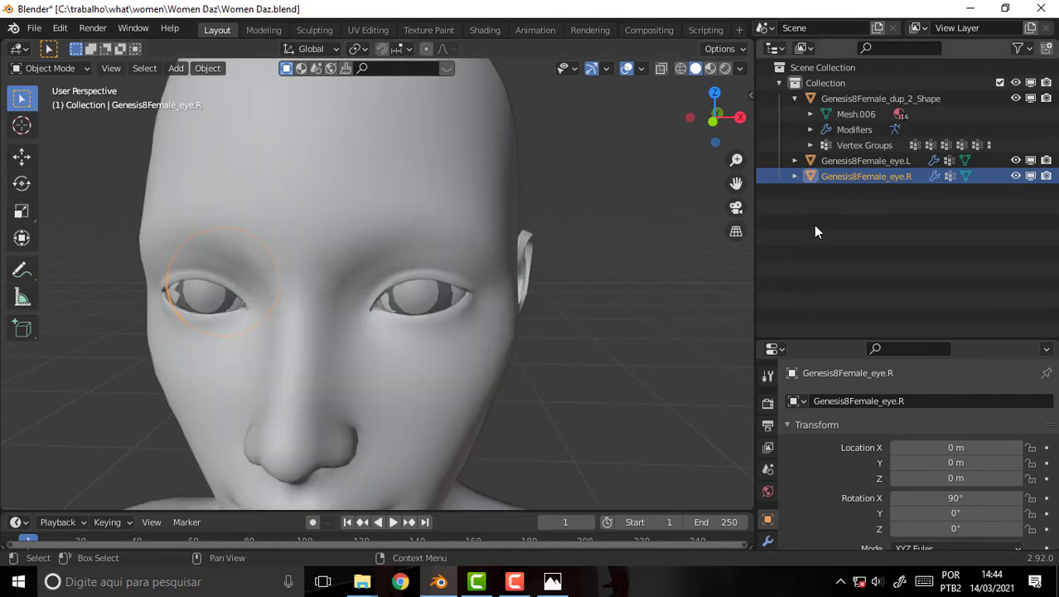
Set each eye's origin to Center of Mass (Volume), first eye.R then eye.L.
left_click(221, 69)
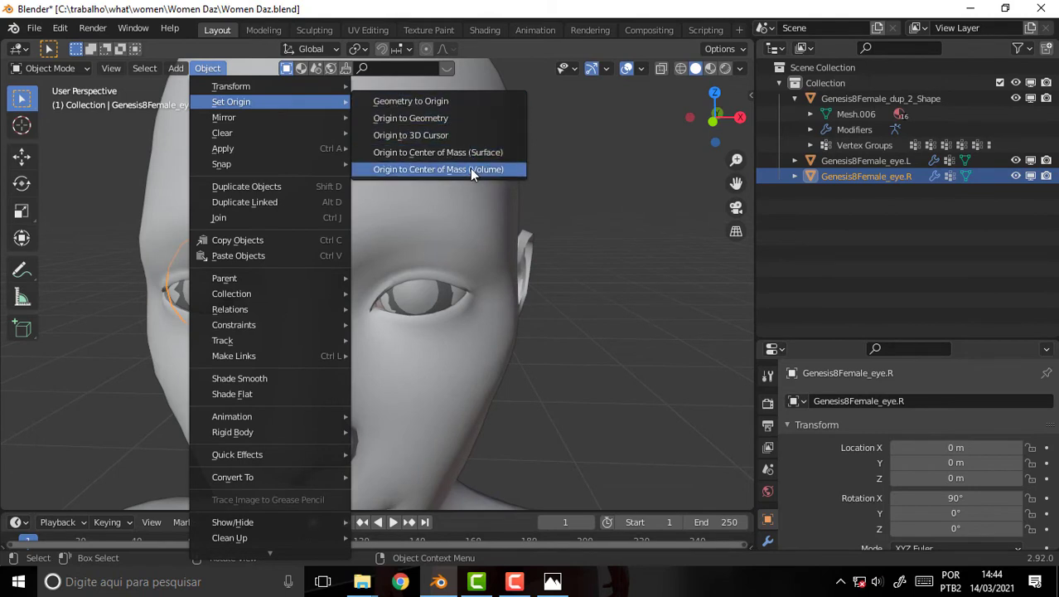
left_click(470, 169)
left_click(445, 301)
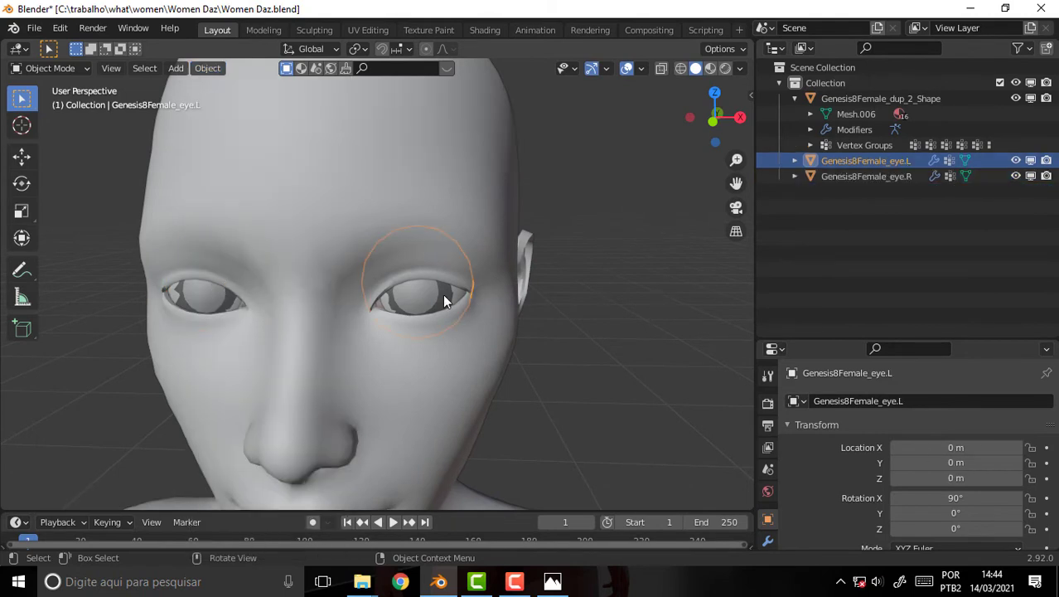
left_click(200, 69)
mouse_move(231, 101)
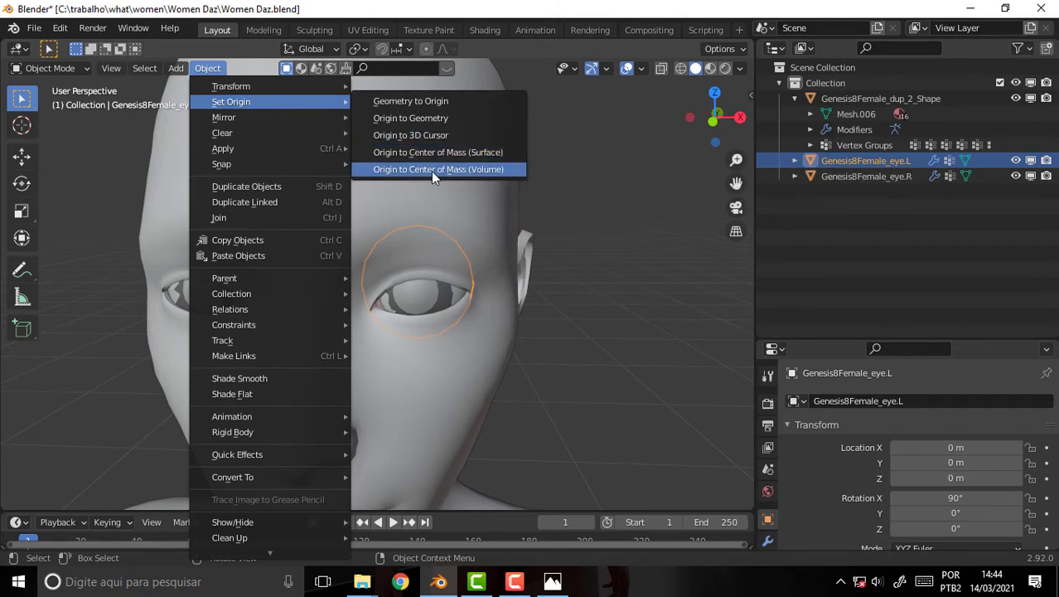
left_click(432, 171)
Zoom out to the torso and show eye.L's transform values in the sidebar.
scroll(601, 195, "down", 3)
scroll(600, 189, "down", 2)
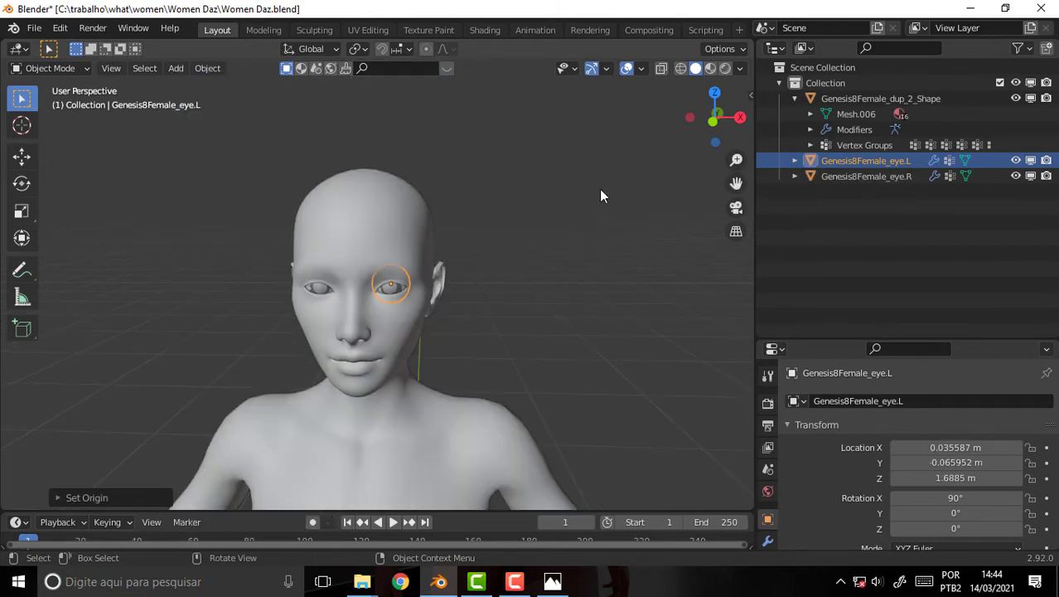
scroll(597, 190, "up", 4)
scroll(605, 194, "down", 2)
scroll(605, 194, "down", 1)
left_click_drag(736, 183, 623, 197)
scroll(622, 193, "down", 3)
scroll(623, 202, "up", 2)
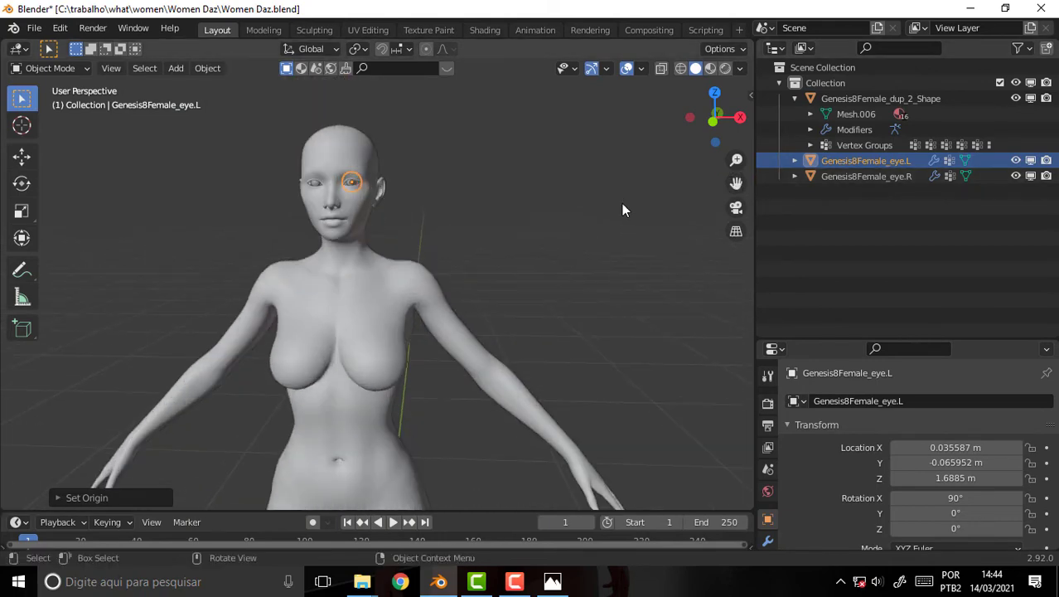
left_click_drag(736, 184, 700, 181)
scroll(700, 181, "down", 3)
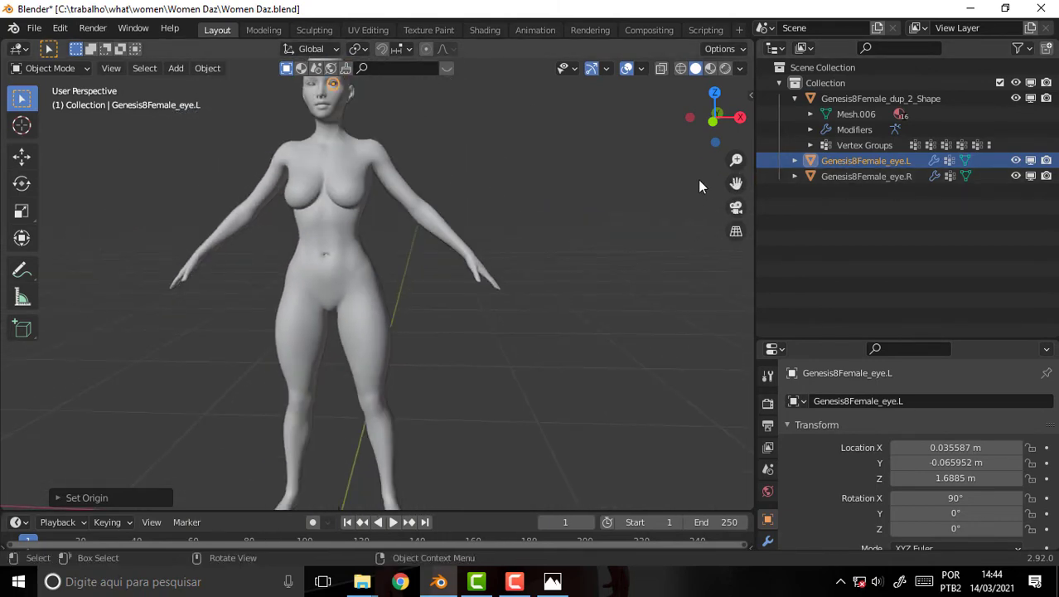
scroll(693, 184, "down", 1)
scroll(685, 193, "down", 2)
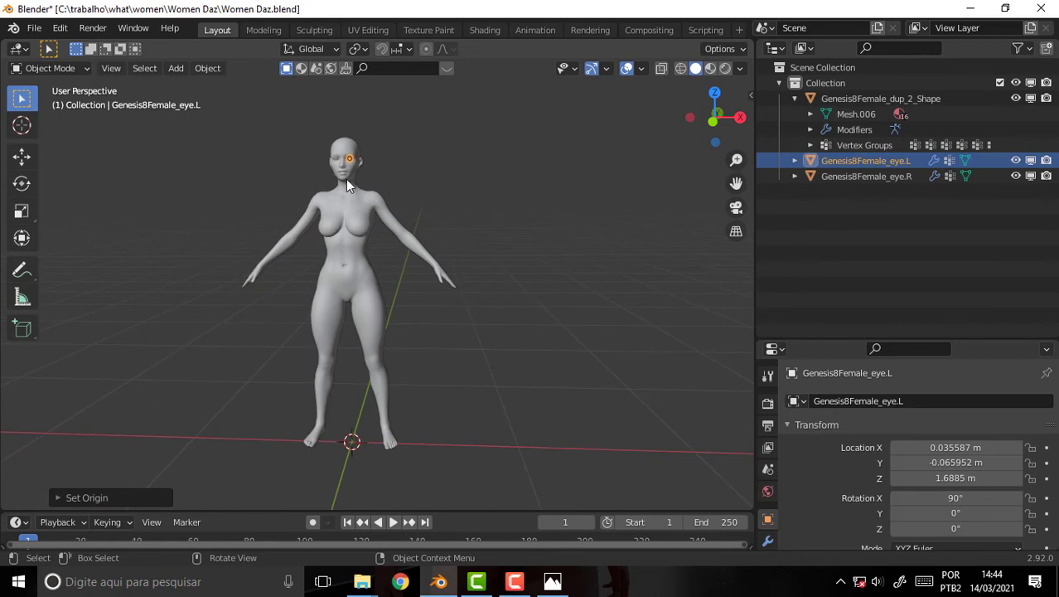
scroll(577, 219, "up", 2)
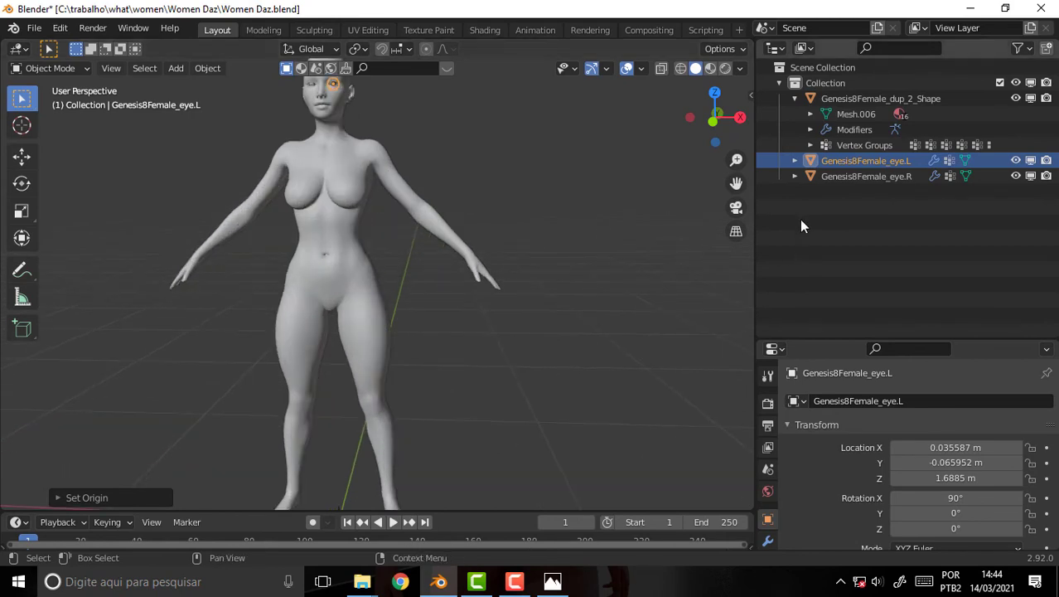
left_click_drag(749, 93, 585, 93)
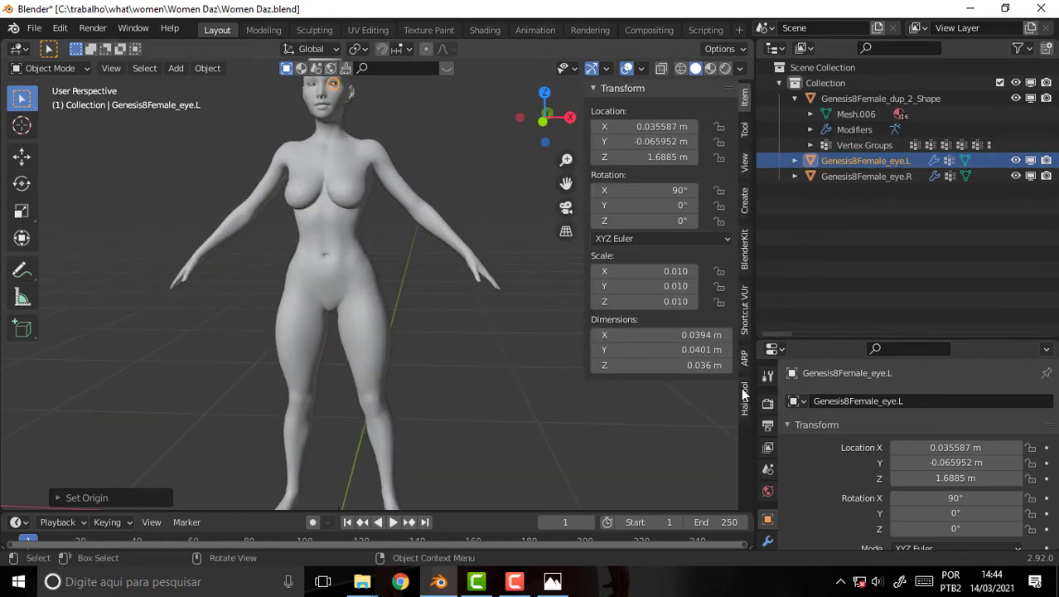
Send the body mesh, eye.L and eye.R to Auto-Rig Pro Smart as selected objects.
left_click(745, 357)
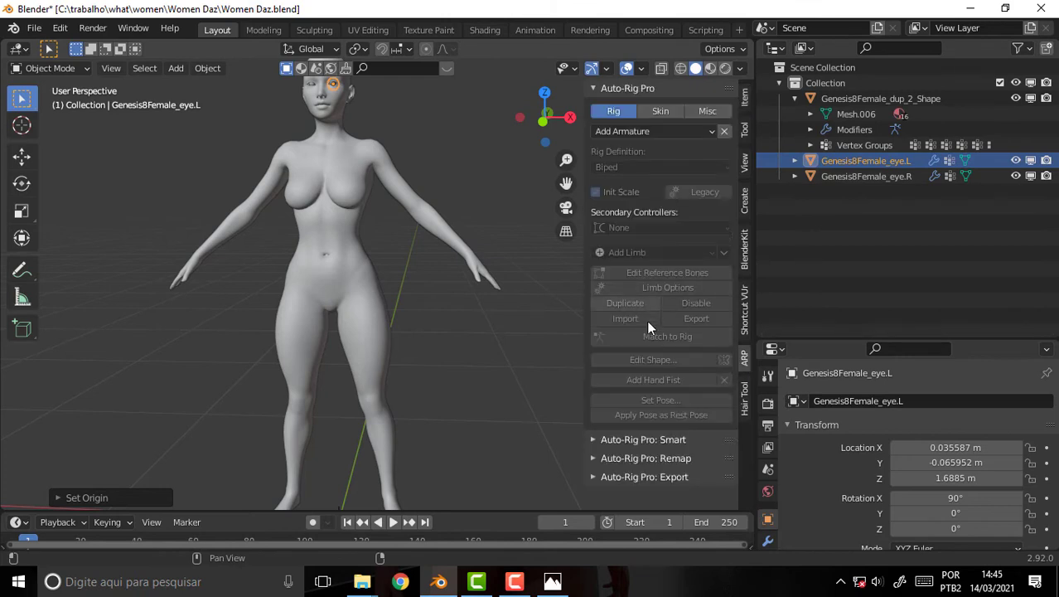
left_click(658, 441)
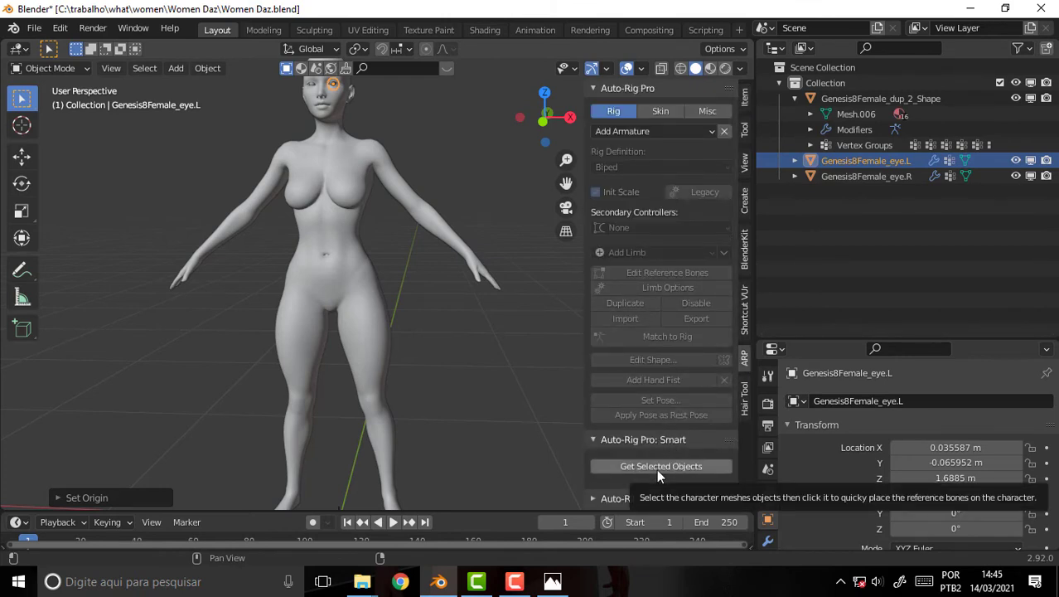
left_click(401, 204)
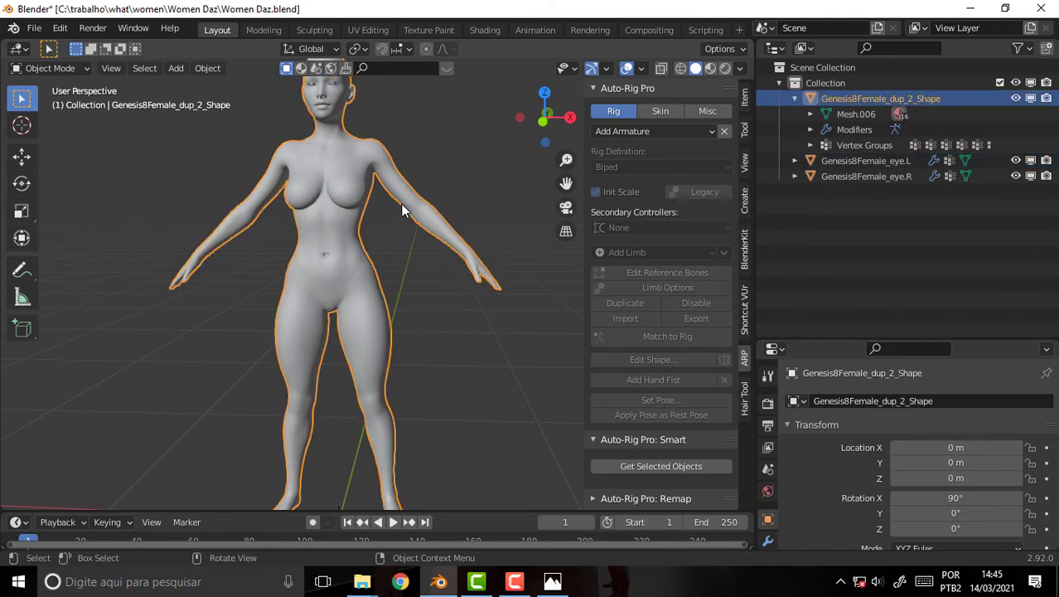
left_click(859, 161, "ctrl")
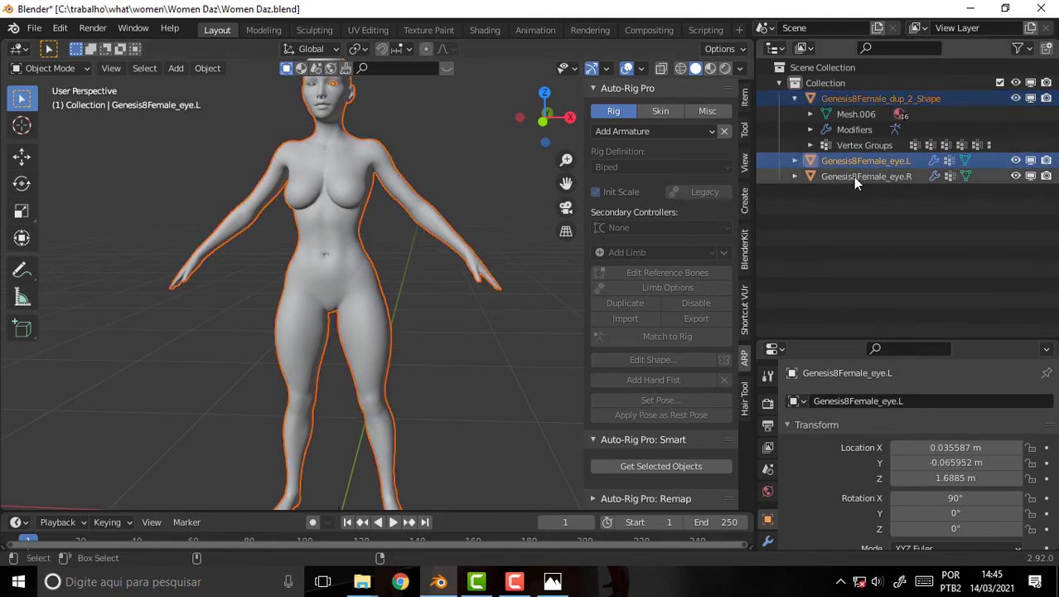
left_click(853, 176, "ctrl")
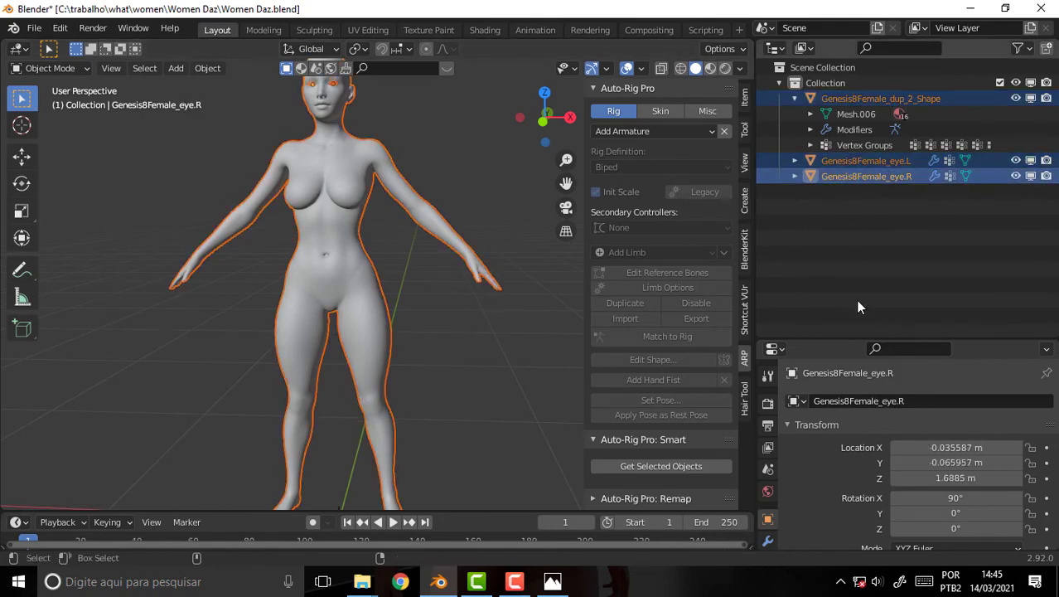
left_click(657, 466)
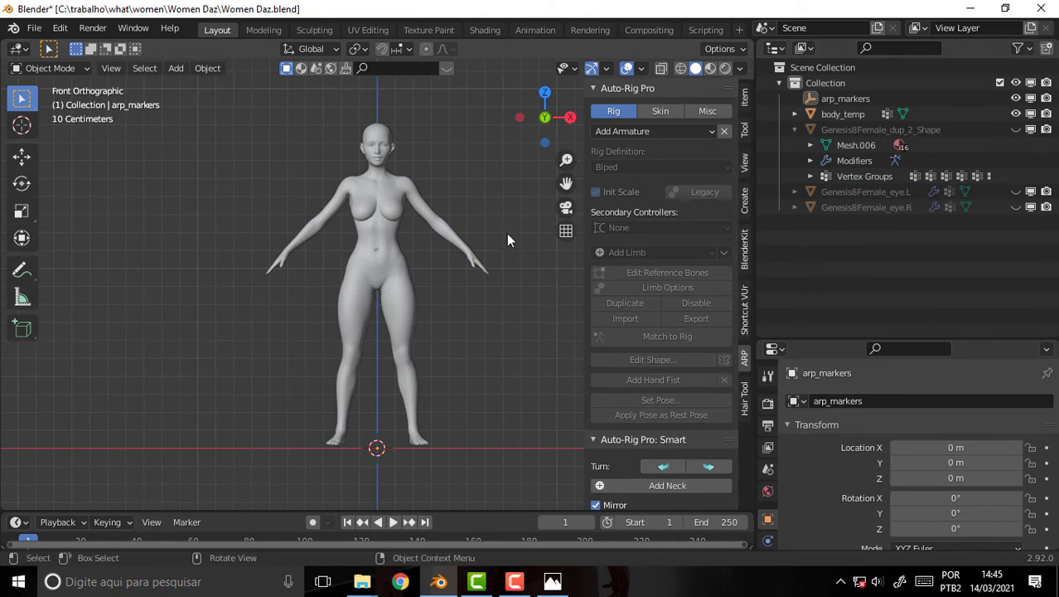
Place the neck, chin and shoulder markers on the body.
scroll(507, 233, "up", 3)
left_click_drag(567, 182, 533, 353)
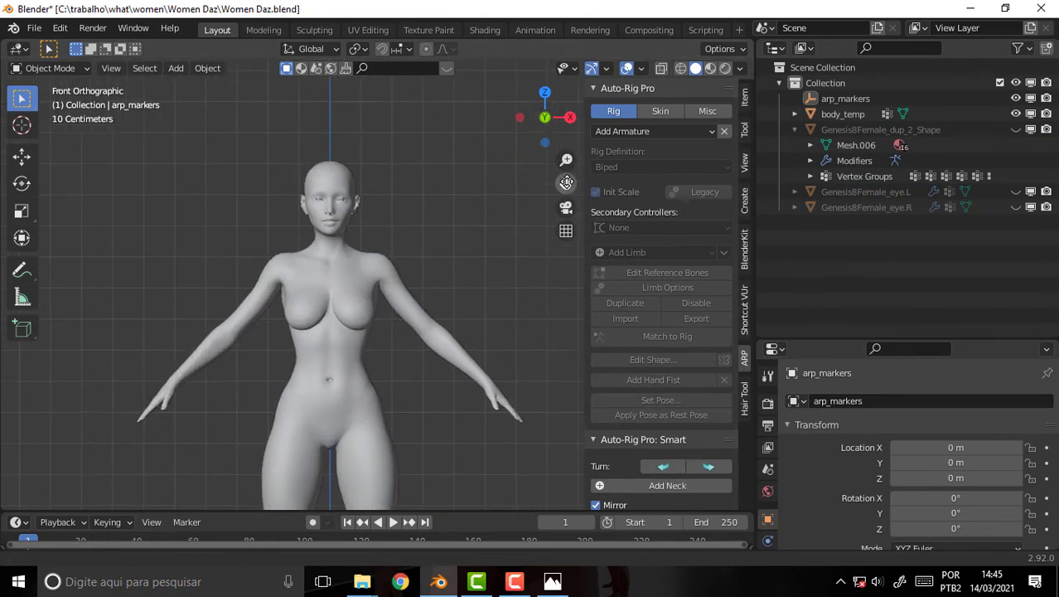
left_click(663, 485)
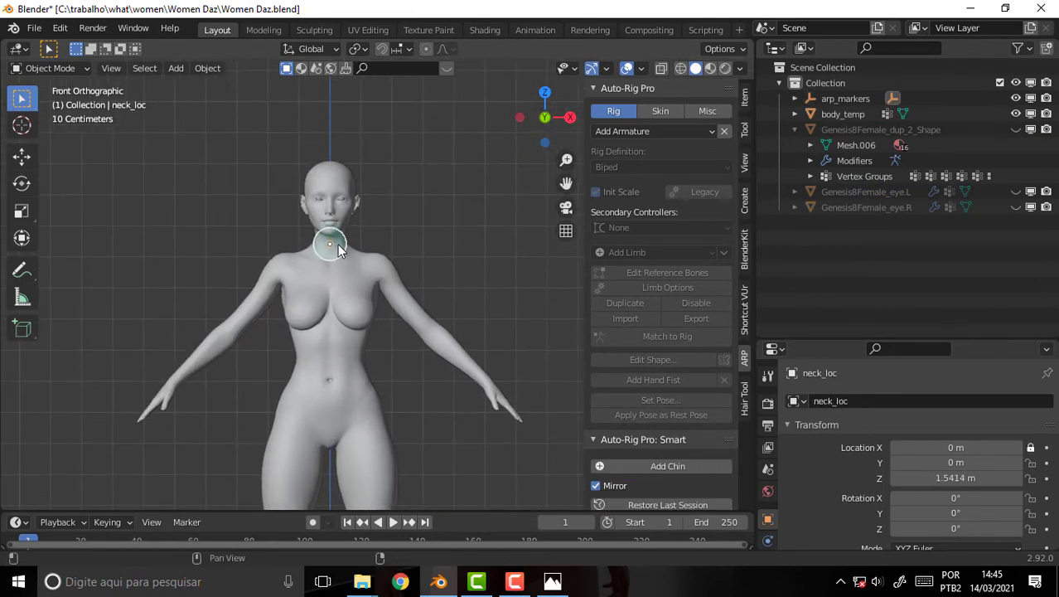
left_click(337, 245)
left_click(668, 466)
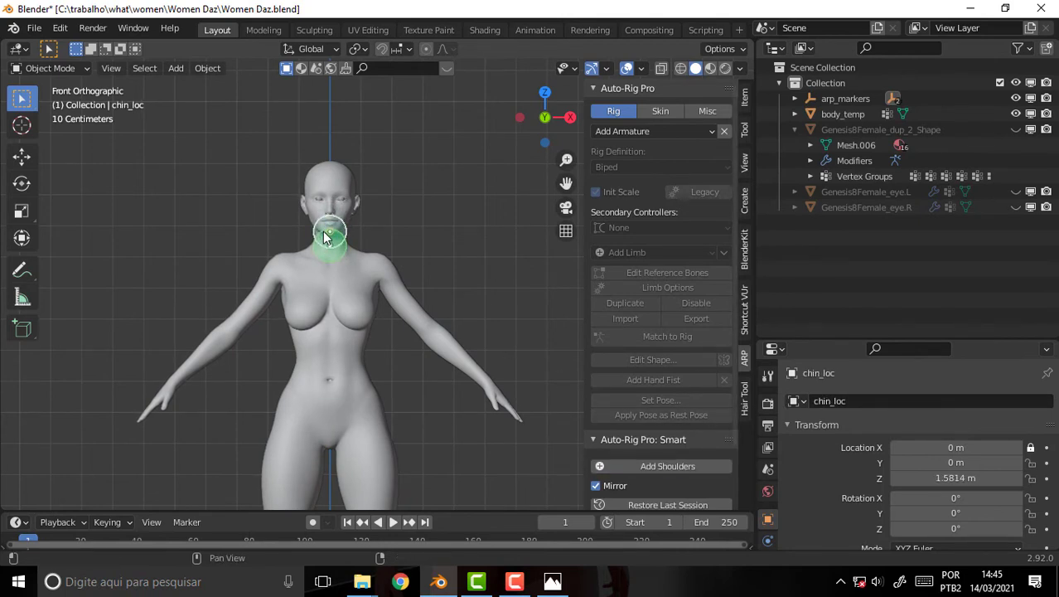
left_click(326, 238)
left_click(686, 466)
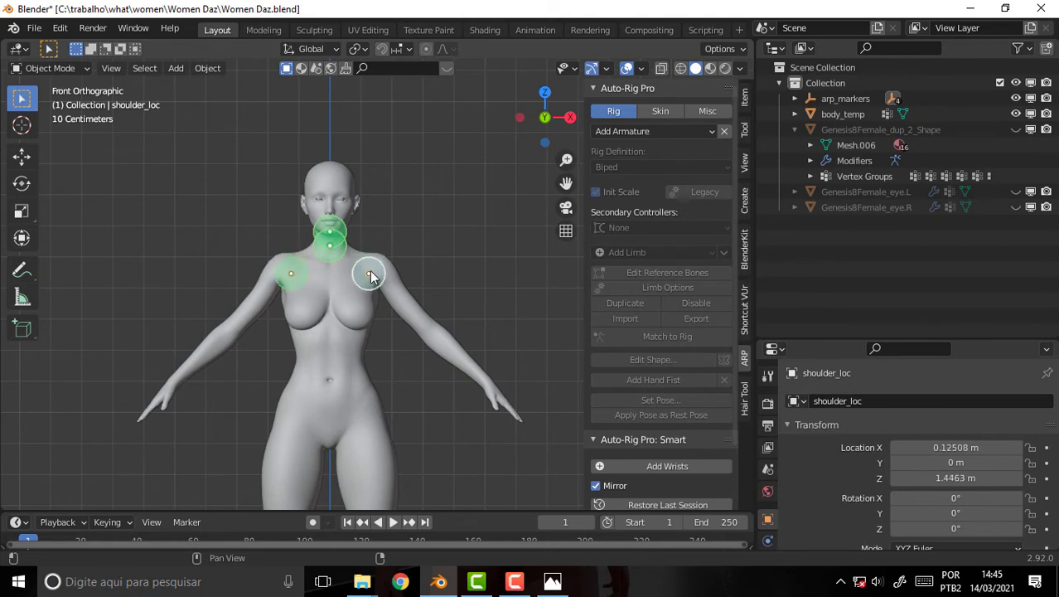
left_click(377, 268)
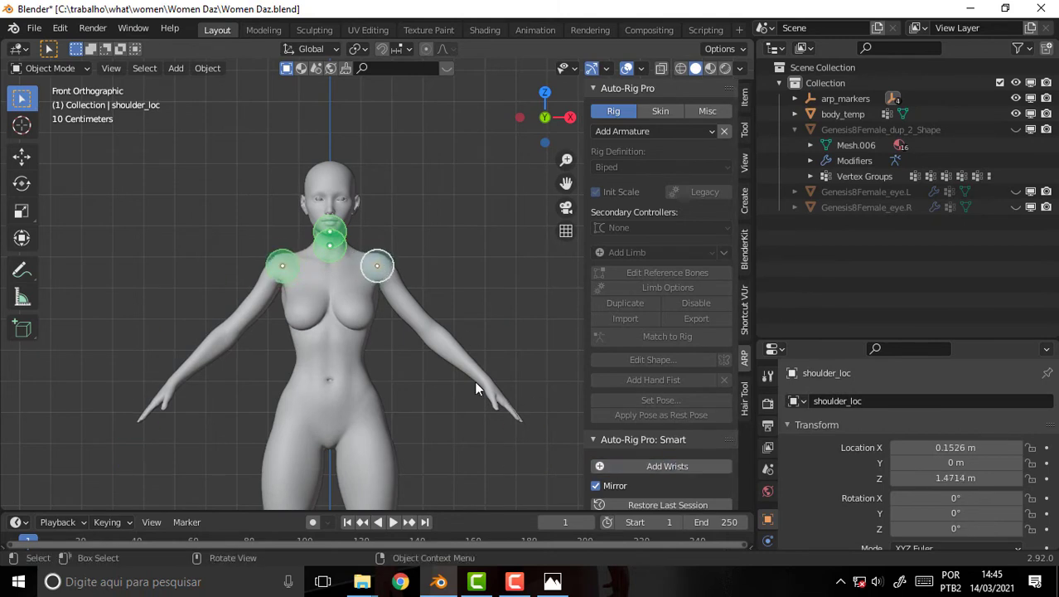
Place the wrist marker, the spine root at the pelvis and the ankle markers on the foot.
left_click(630, 466)
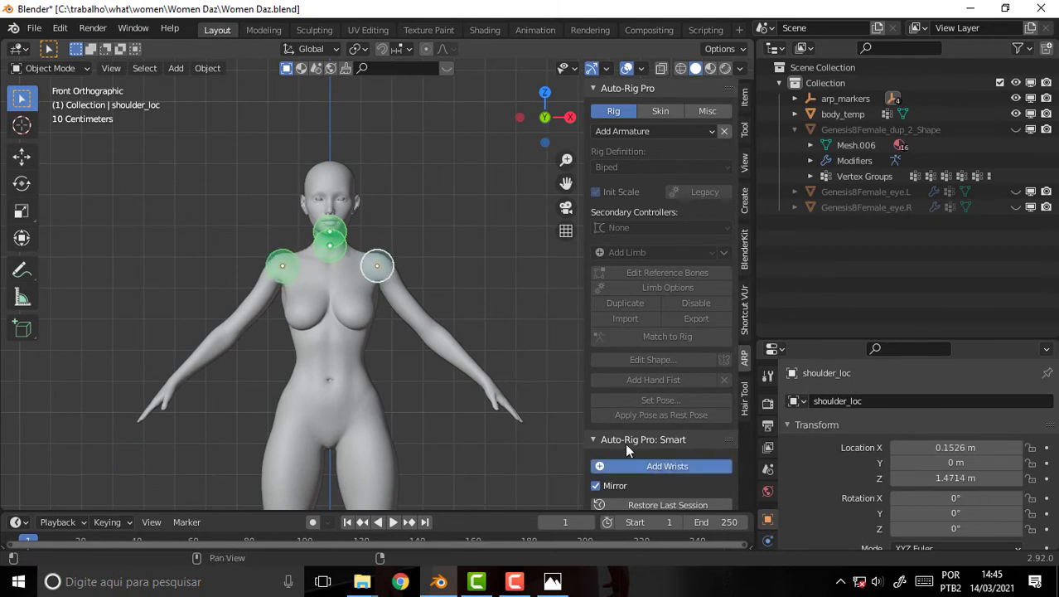
left_click(486, 380)
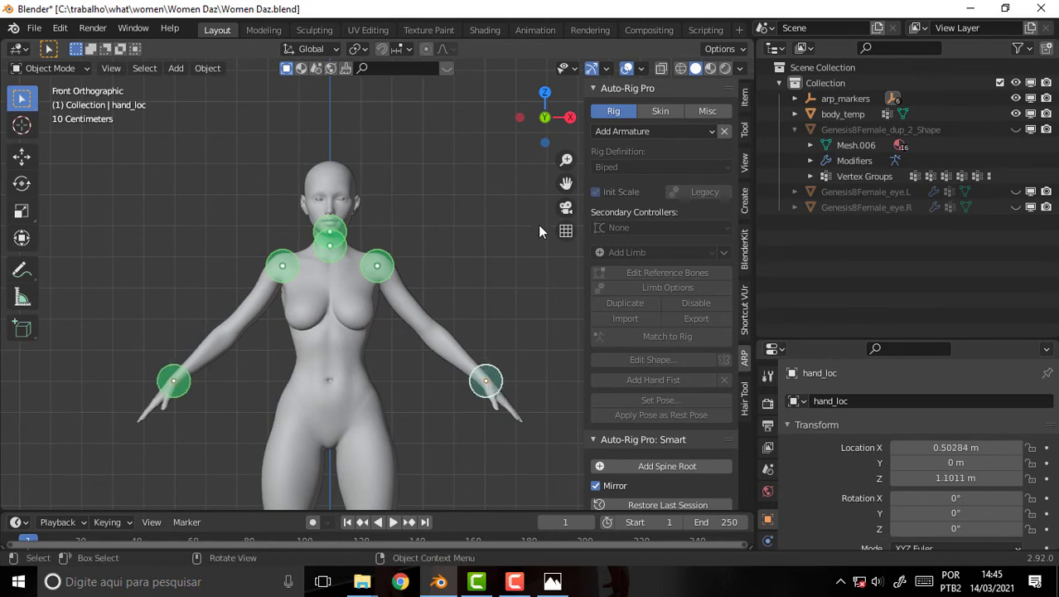
left_click_drag(566, 184, 532, 8)
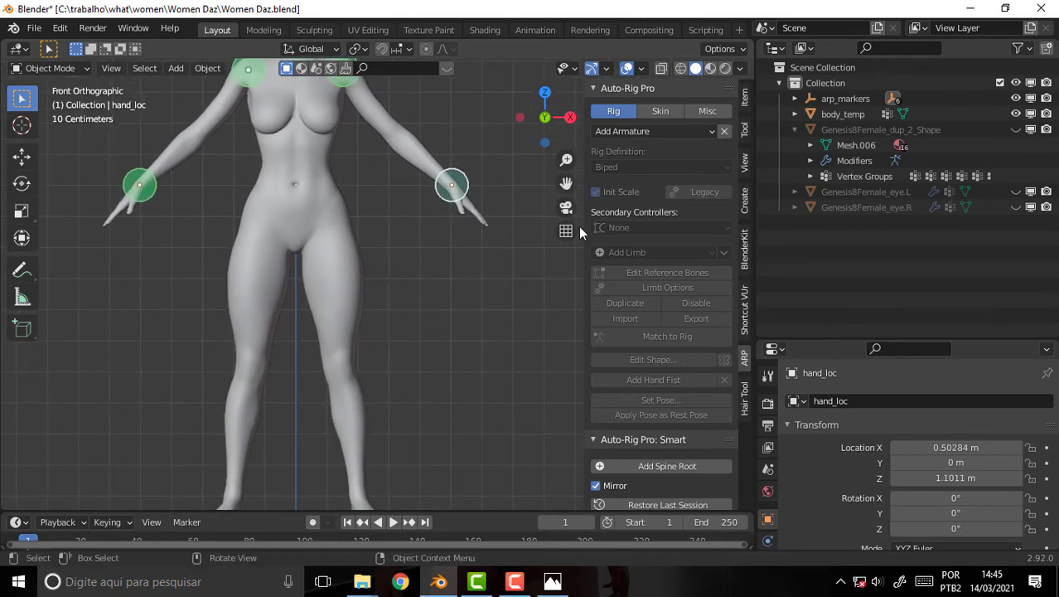
left_click(671, 467)
left_click(296, 236)
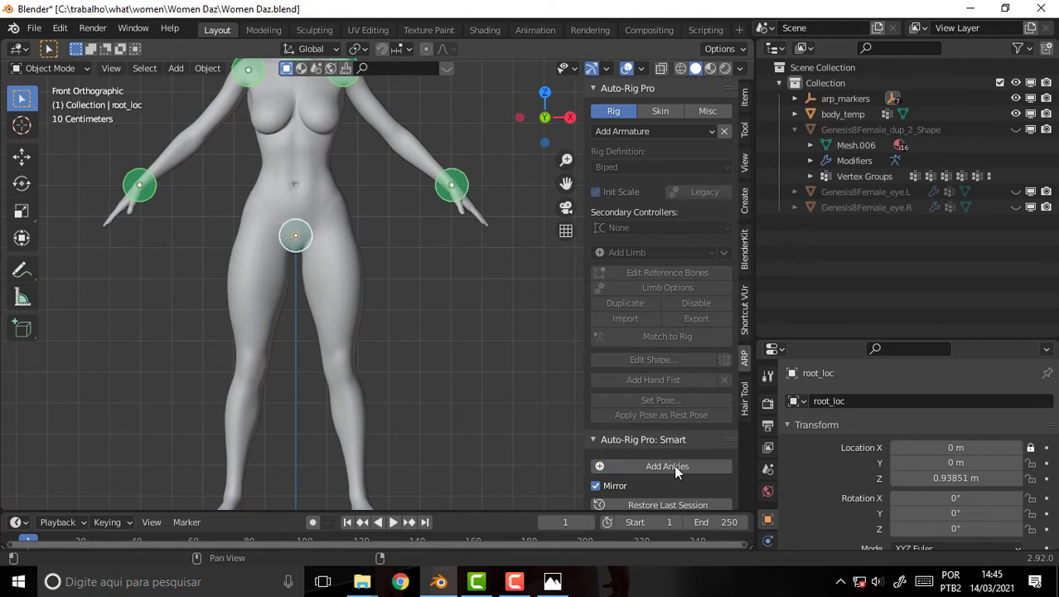
left_click(651, 466)
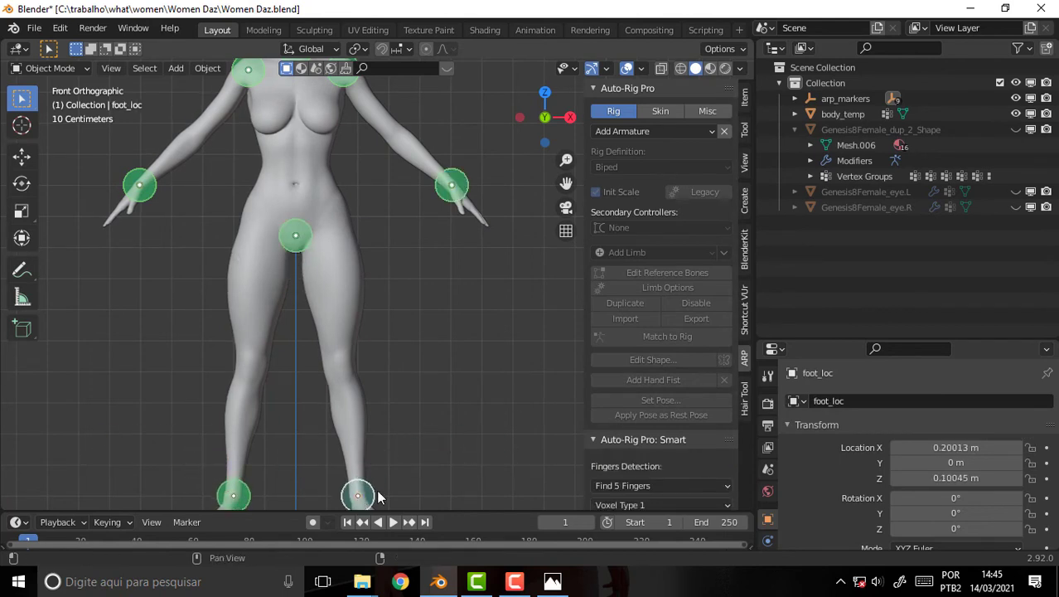
left_click(357, 496)
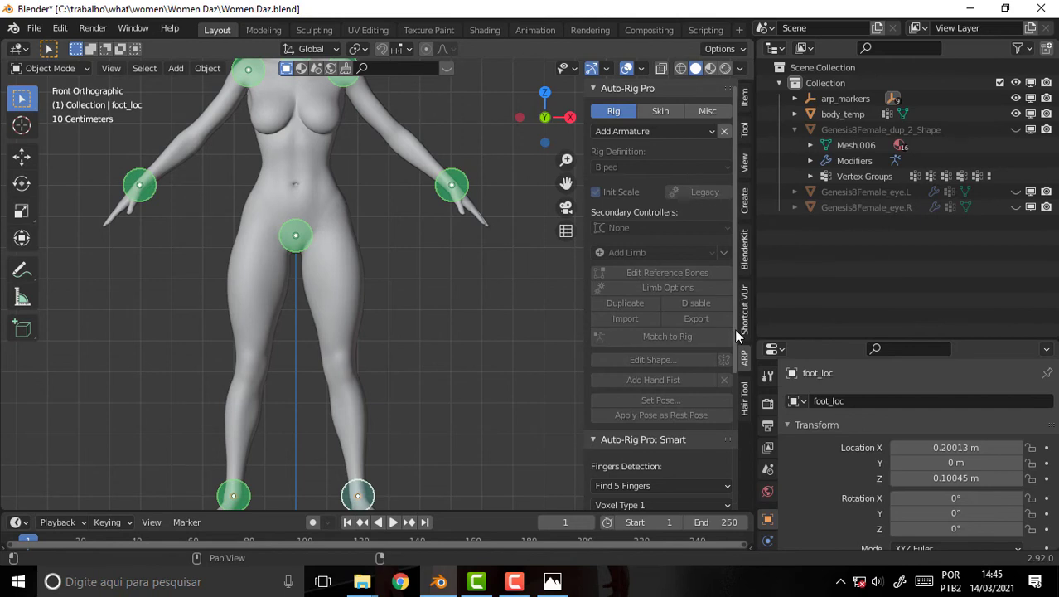
scroll(712, 256, "down", 5)
scroll(709, 272, "down", 1)
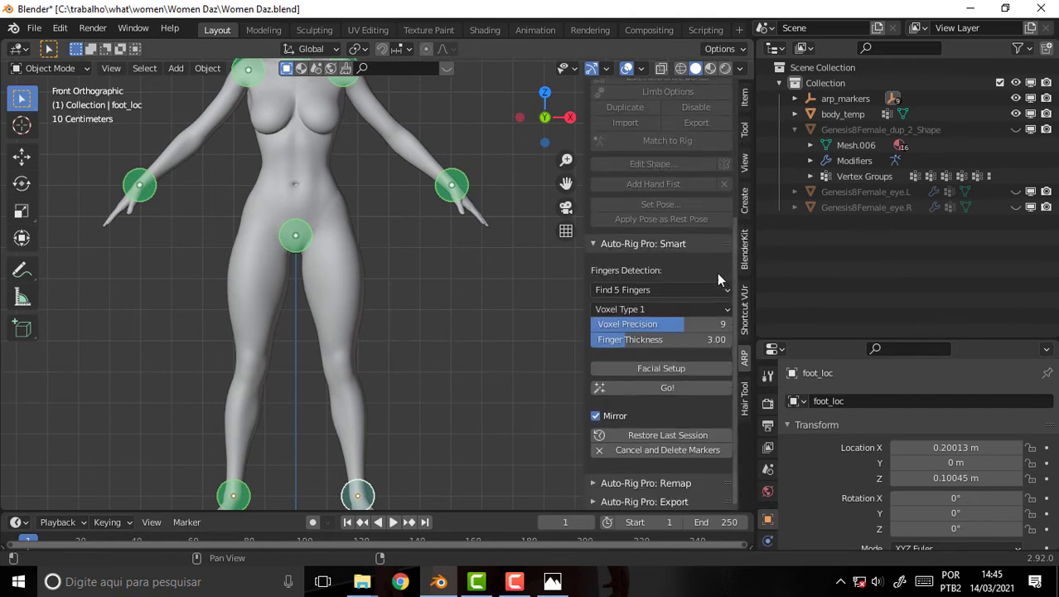
Add the facial setup markers and fit the jaw and cheek markers along the jaw line.
left_click(664, 370)
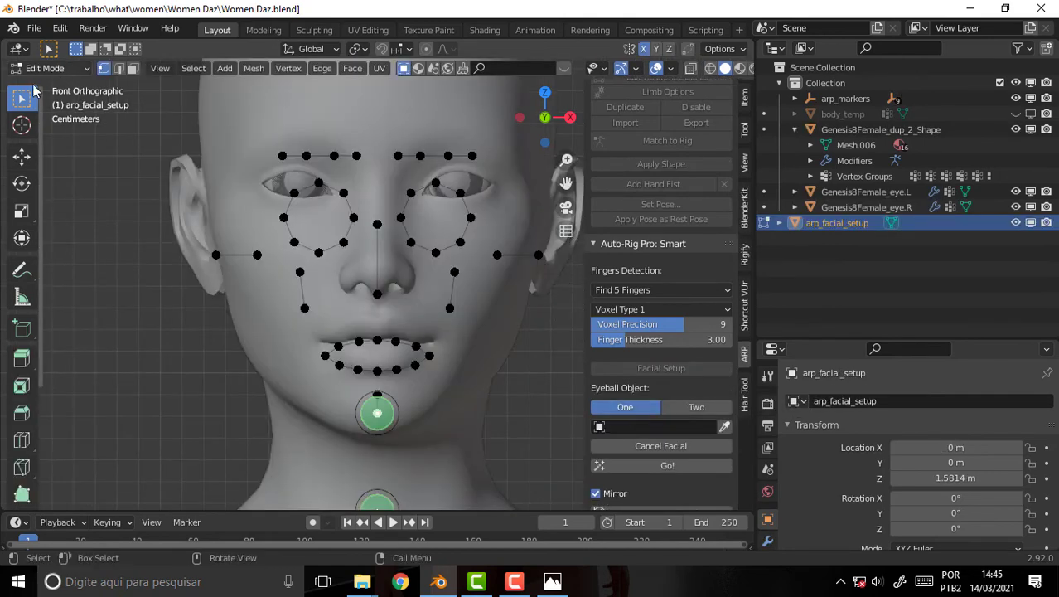
left_click_drag(21, 101, 73, 119)
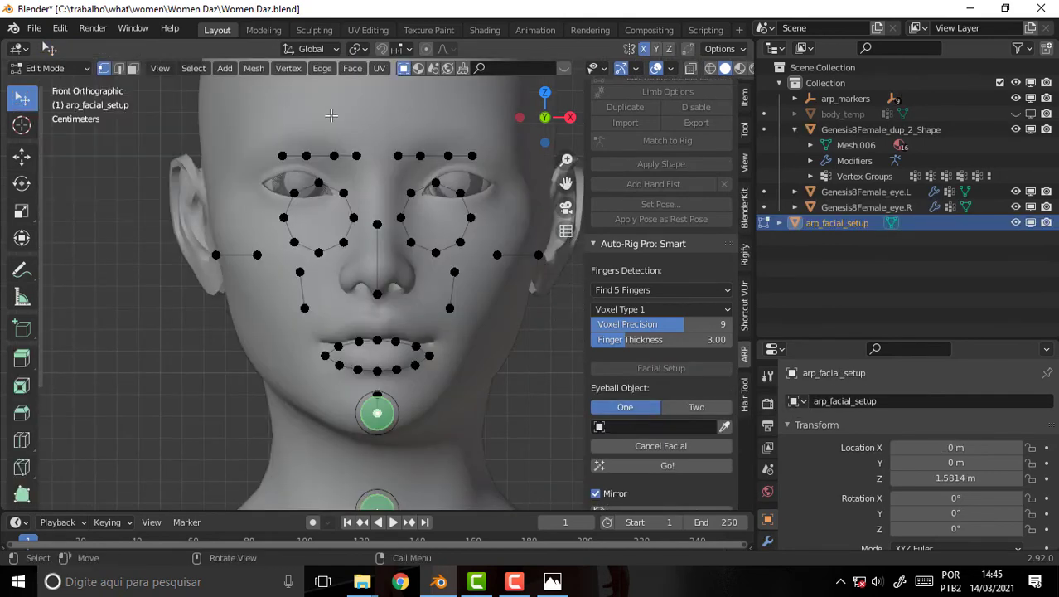
mouse_move(566, 182)
left_mouse_down()
mouse_move(476, 184)
mouse_move(450, 263)
mouse_move(465, 185)
left_mouse_up()
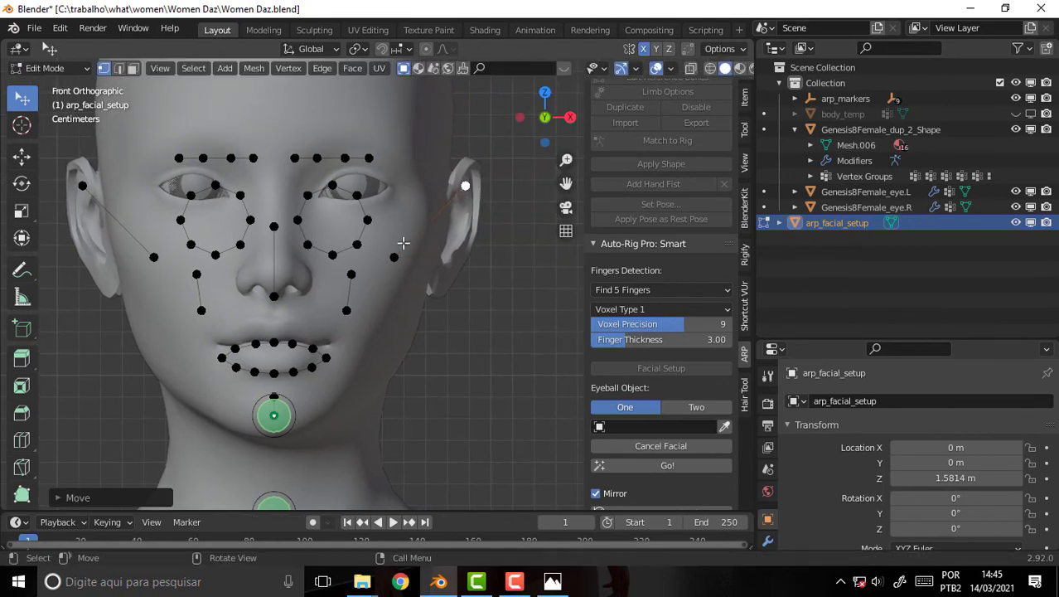
left_click_drag(392, 259, 453, 285)
left_click(444, 279)
left_click(352, 274)
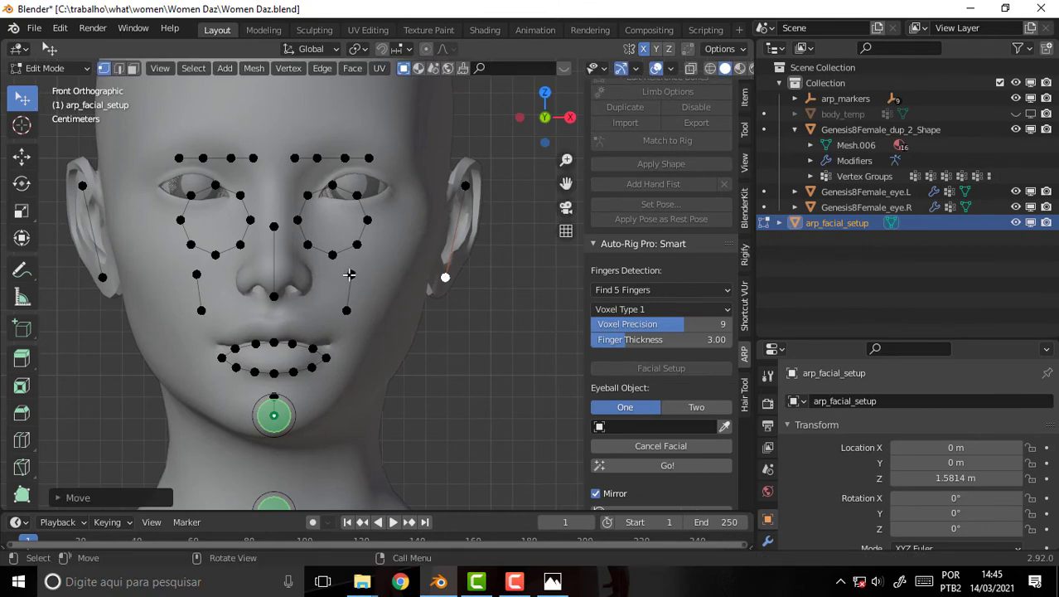
key("g")
left_click(404, 274)
left_click(347, 310)
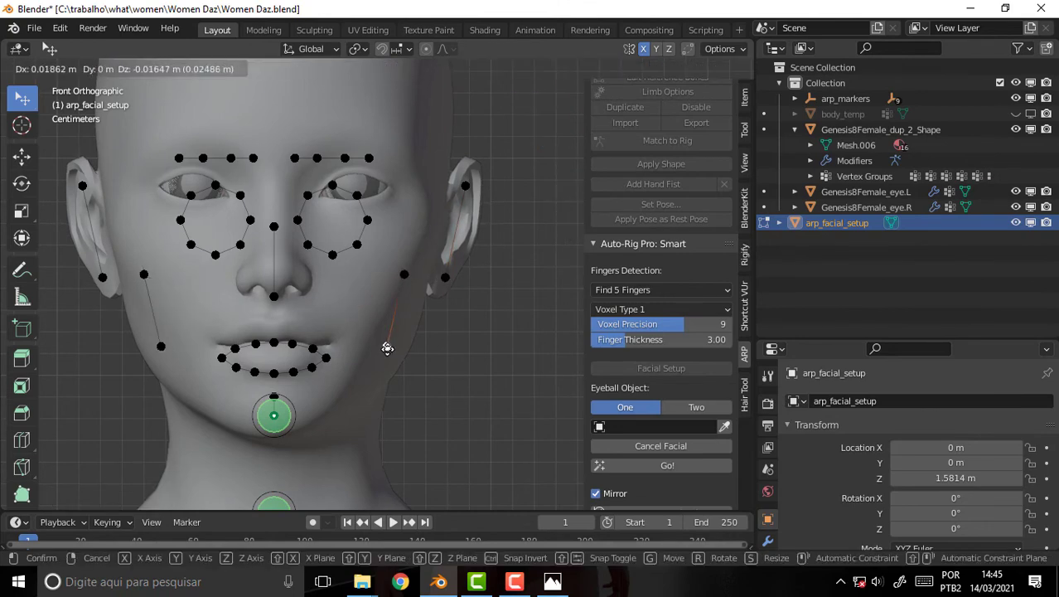
left_click(414, 365)
Move the upper-lip, mouth-corner, lower-lip and nose-base markers onto the lips and nose.
left_click(276, 340)
key("g")
left_click(276, 328)
left_click(292, 342)
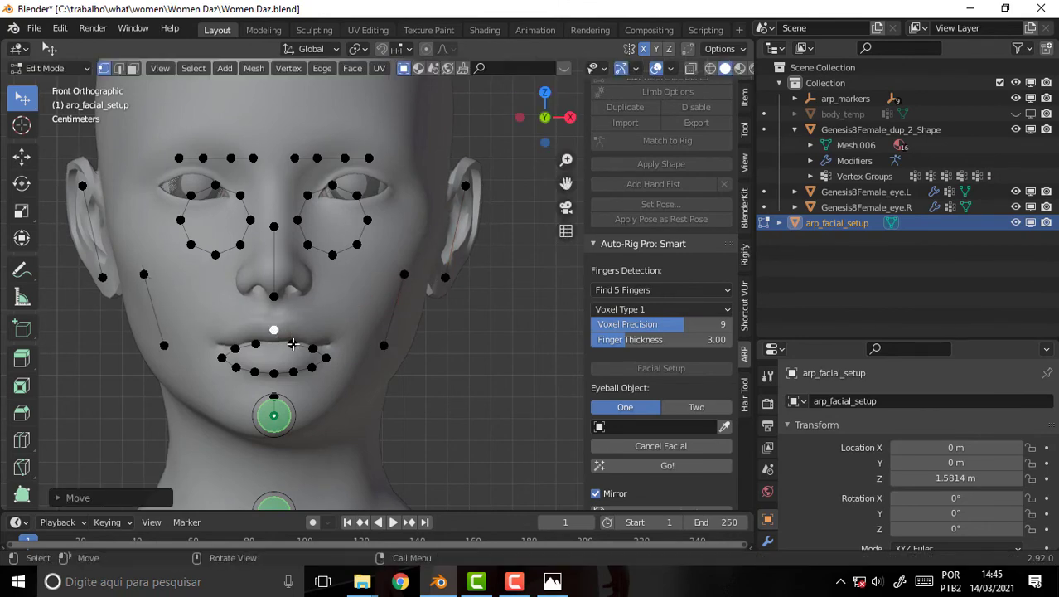
key("g")
left_click(296, 330)
left_click(311, 349)
key("g")
left_click(315, 336)
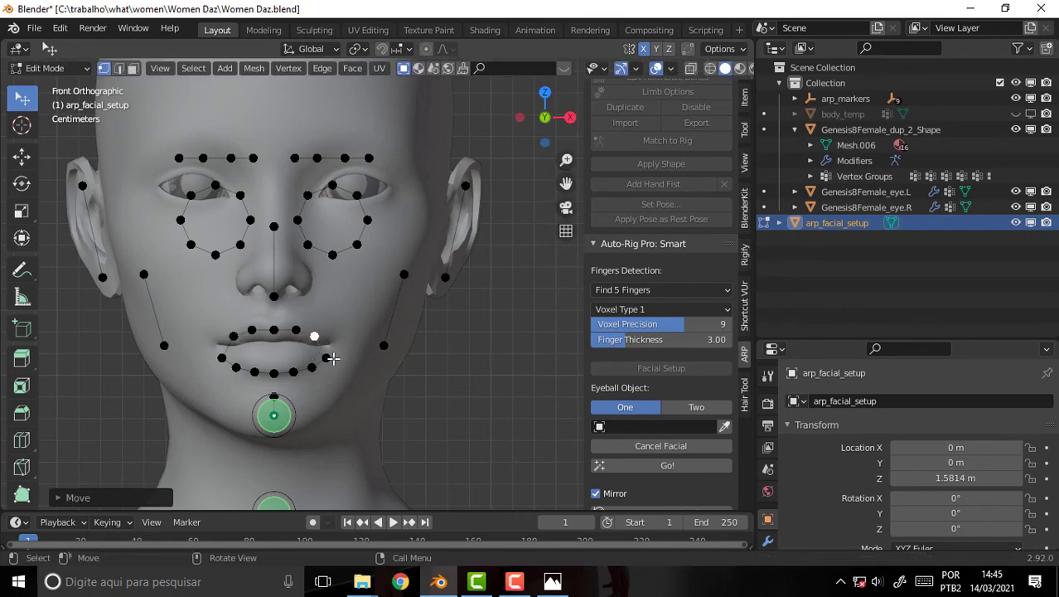
left_click(326, 357)
key("g")
left_click(333, 345)
left_click(311, 368)
key("g")
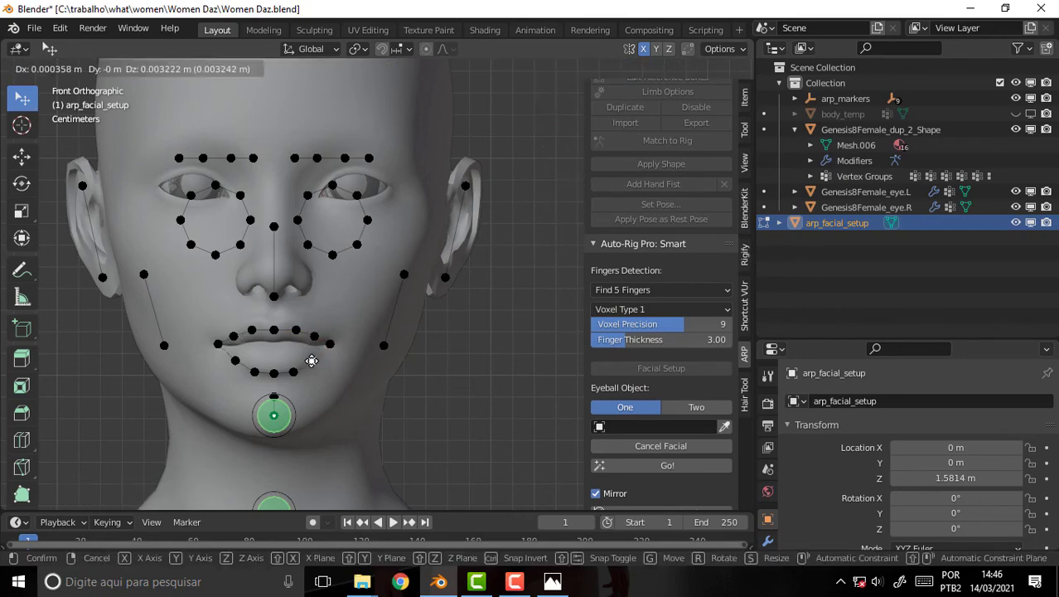
left_click(312, 359)
left_click(292, 371)
key("g")
left_click(294, 363)
left_click(274, 372)
key("g")
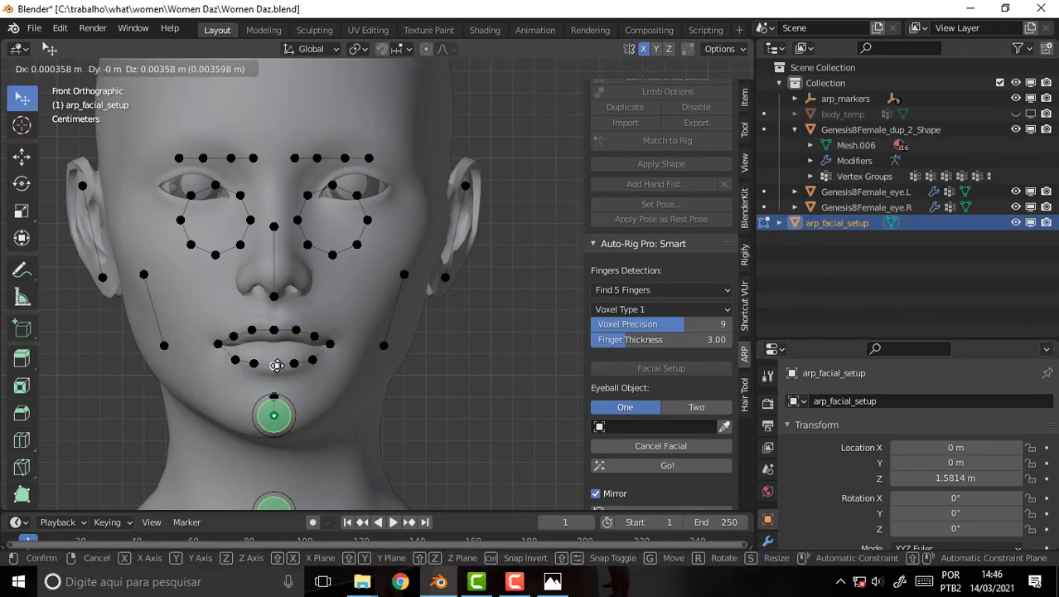
left_click(273, 363)
left_click(275, 296)
key("g")
left_click(274, 279)
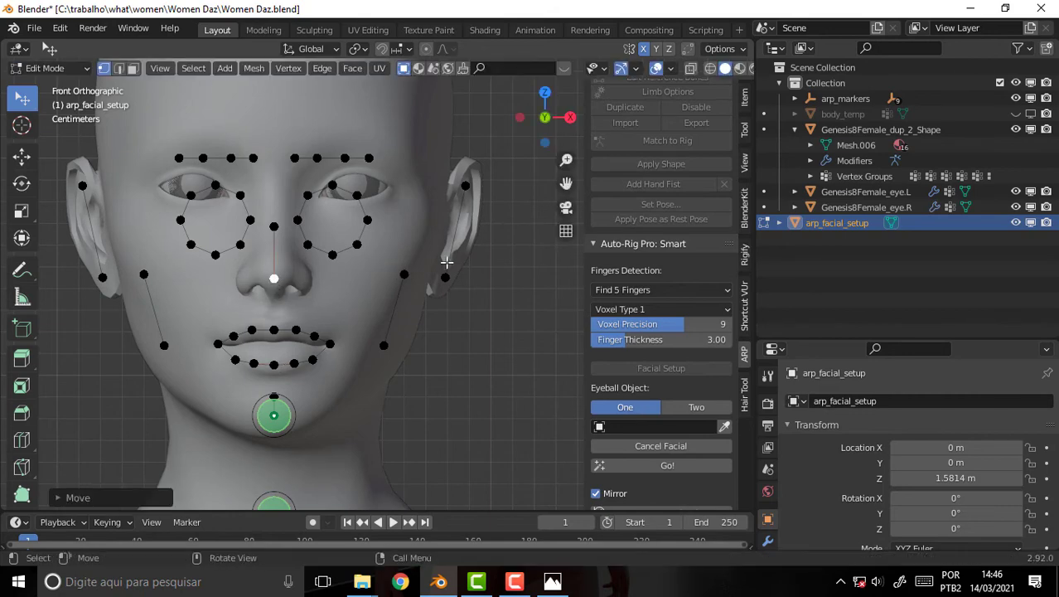
Fit the eye-contour markers to the outer corner, eyelid and inner corner of the eye.
left_click(368, 219)
key("g")
left_click(394, 185)
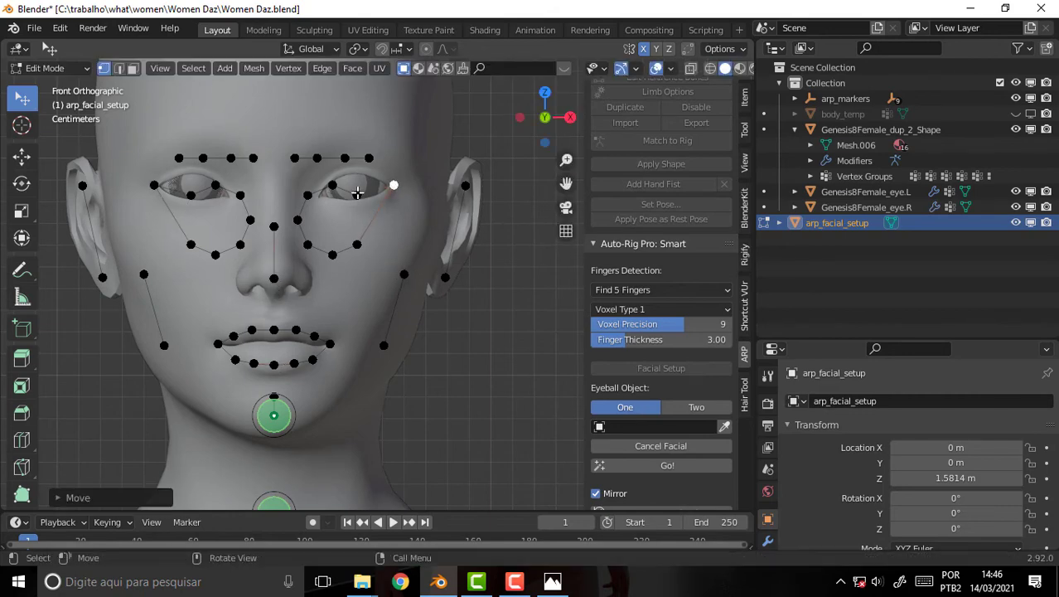
left_click(357, 196)
key("g")
left_click(370, 171)
left_click(331, 187)
key("g")
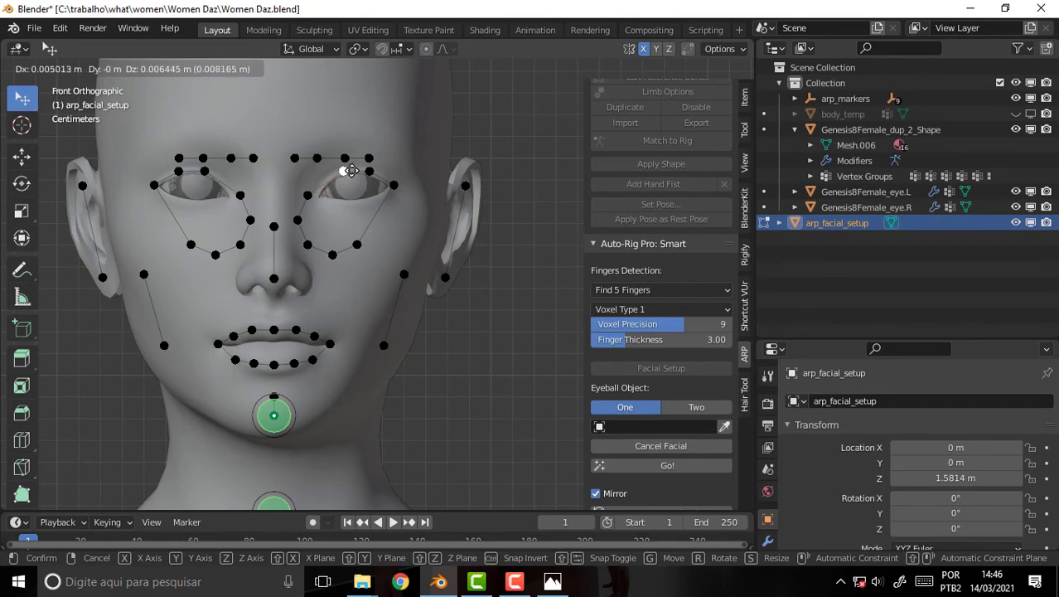
left_click(344, 175)
Raise the cheek and nose-side markers up around and under the eye.
left_click(358, 245)
key("g")
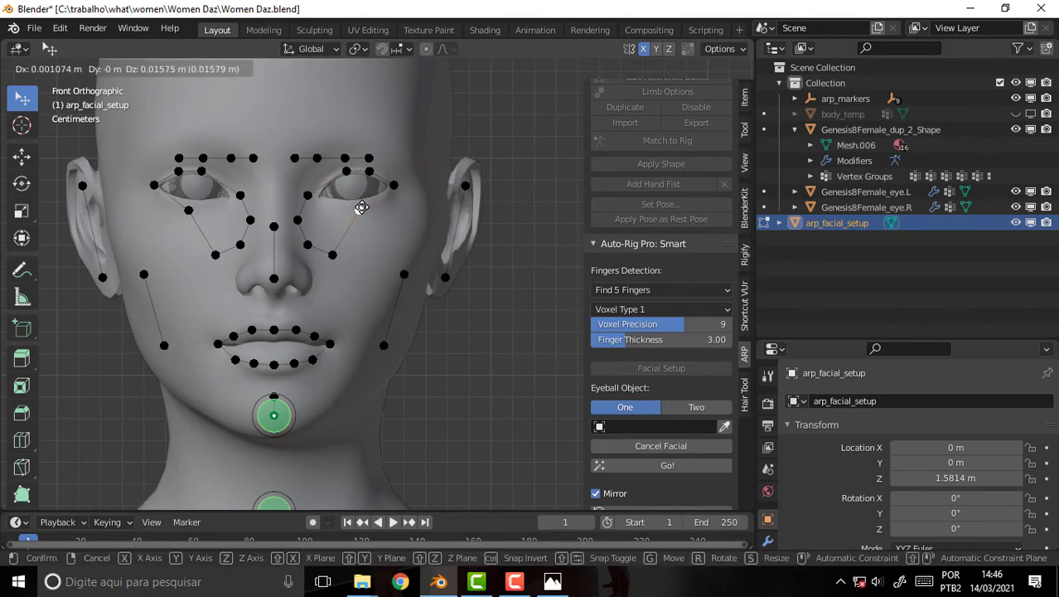
left_click(379, 200)
left_click(333, 255)
key("g")
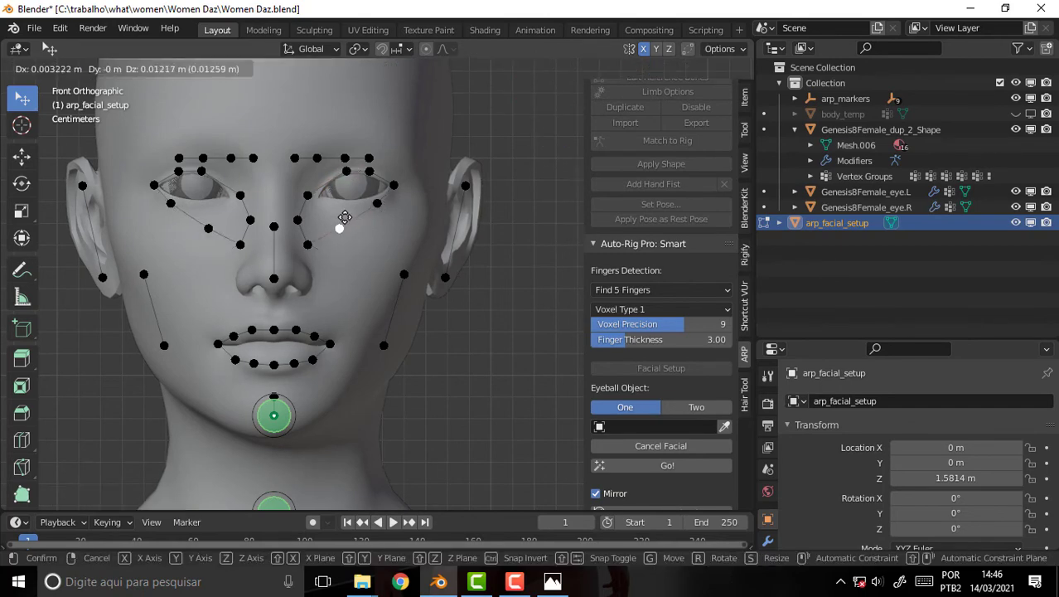
left_click(355, 205)
left_click(308, 196)
key("g")
left_click(317, 185)
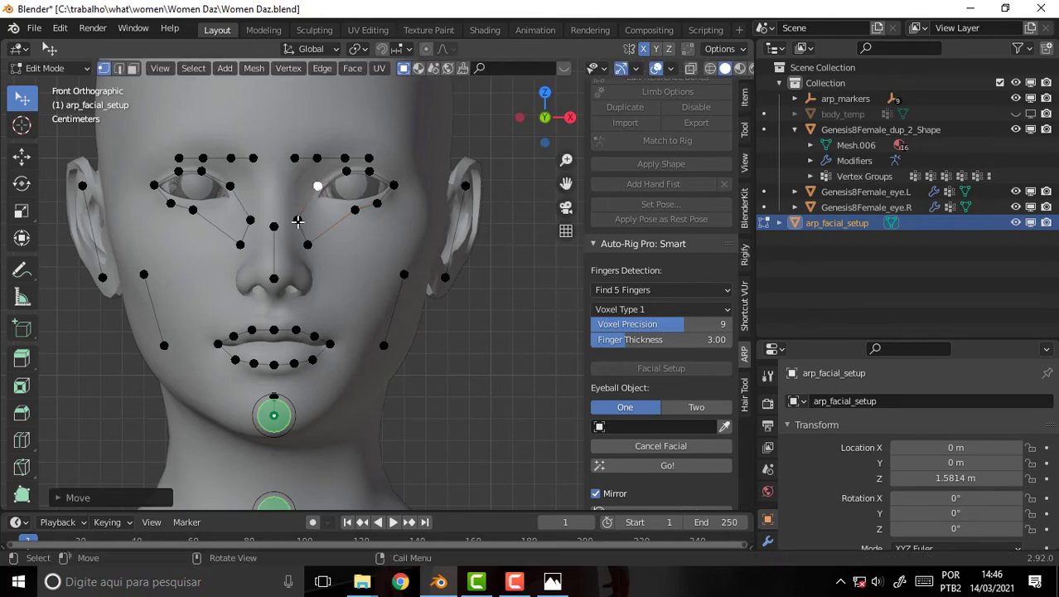
left_click(297, 220)
key("g")
left_click(320, 201)
left_click(308, 243)
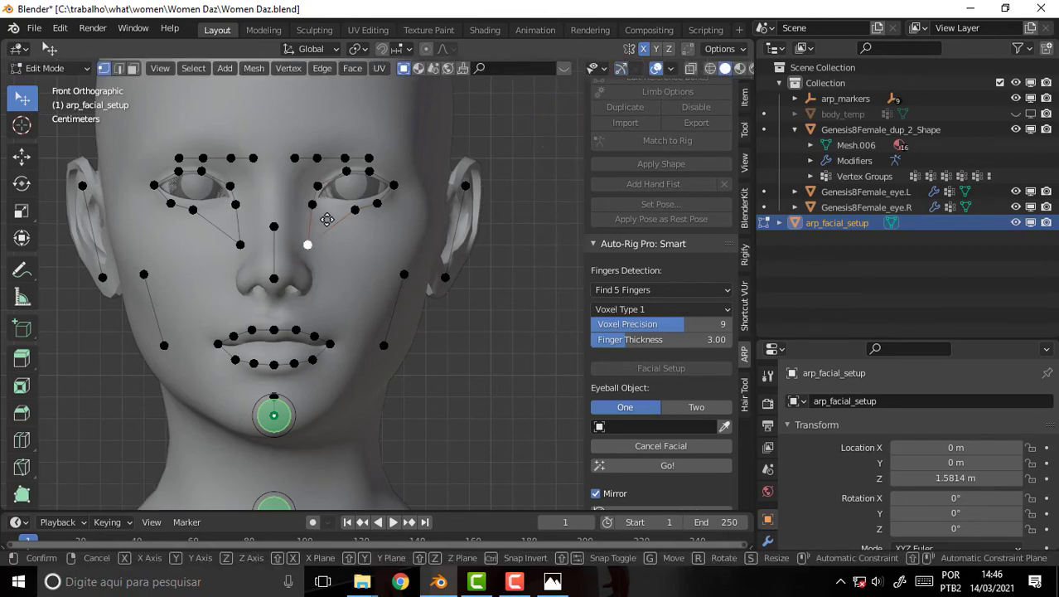
key("g")
left_click(337, 208)
Lift the eyebrow markers onto the brow, from outer end to brow start.
left_click(369, 157)
key("g")
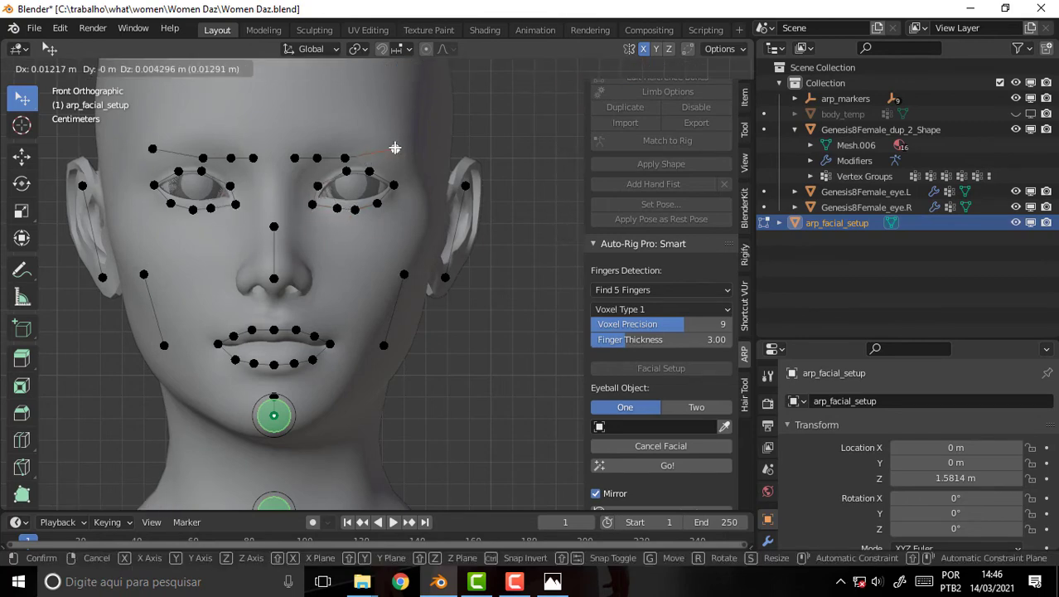
left_click(395, 149)
left_click(345, 157)
key("g")
left_click(357, 131)
left_click(317, 158)
key("g")
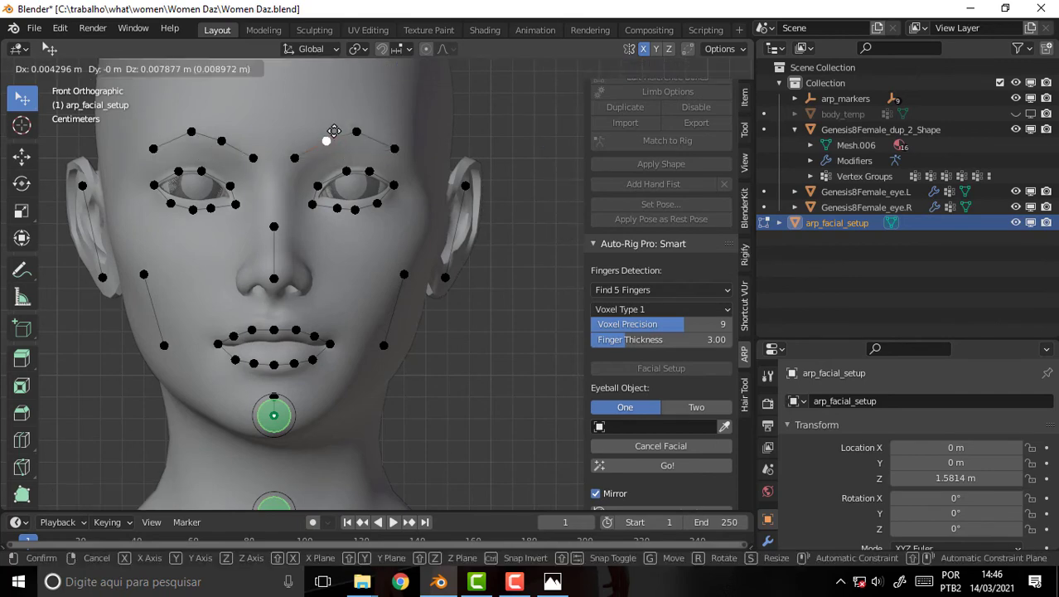
left_click(327, 136)
left_click(359, 131)
key("g")
left_click(370, 134)
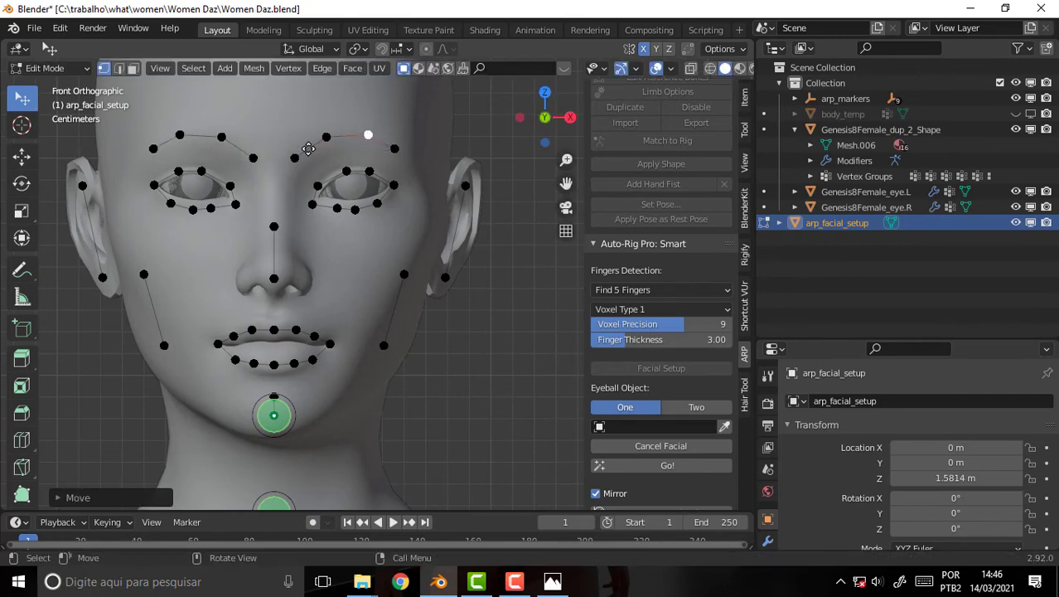
left_click(295, 158)
key("g")
left_click(304, 151)
left_click(327, 137)
key("g")
left_click(333, 134)
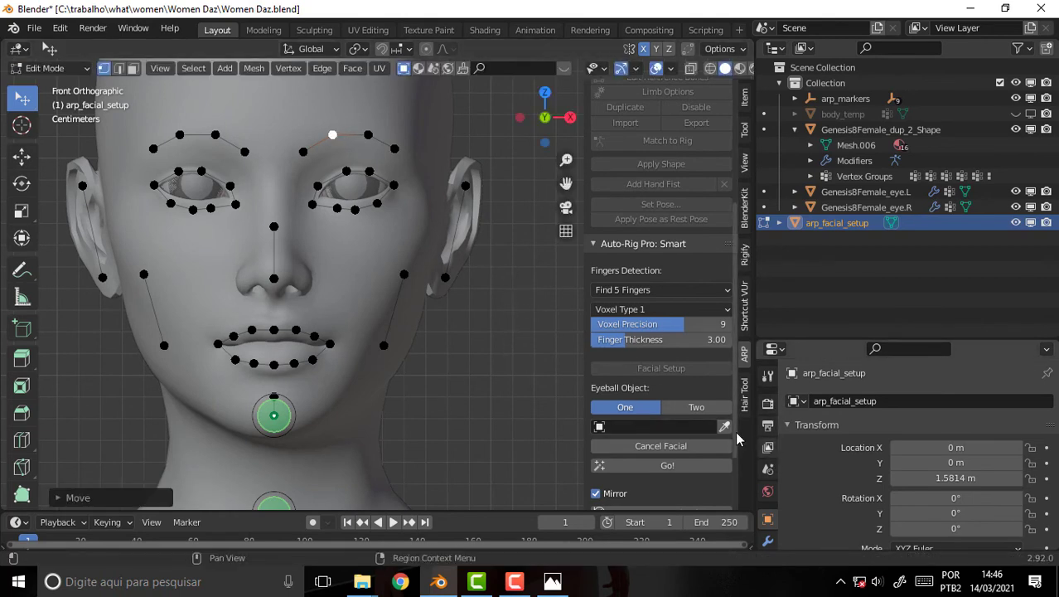
Choose Genesis8Female_eye.L as the facial rig's Eyeball Object and confirm.
left_click(598, 428)
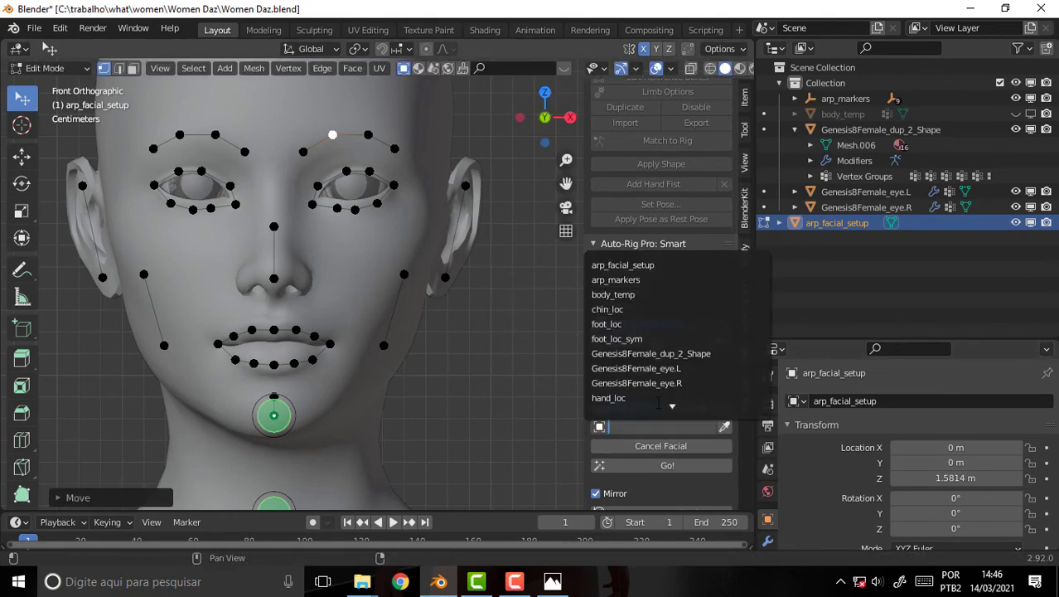
left_click(696, 369)
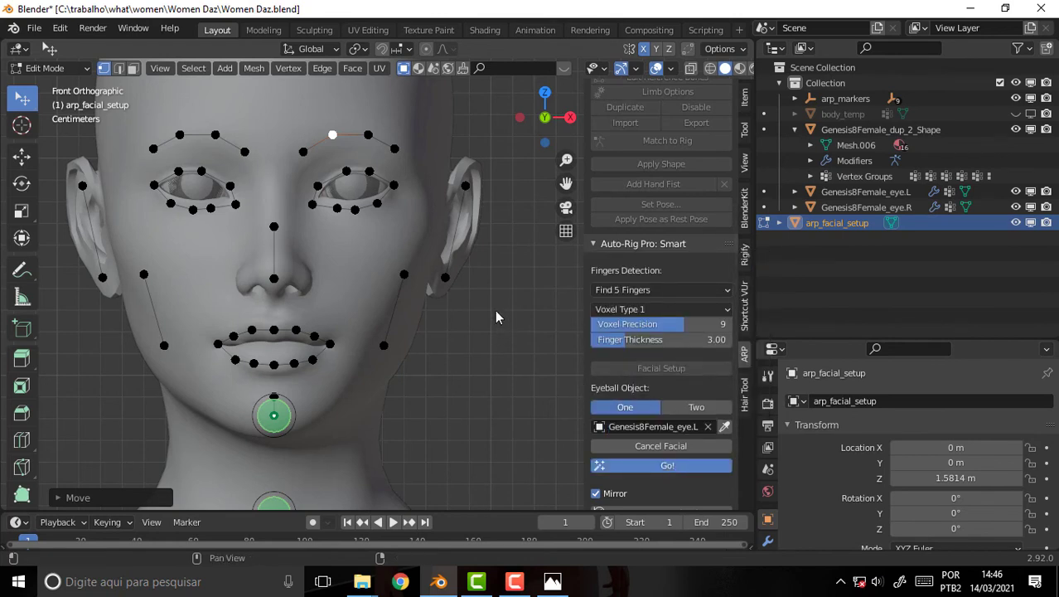
left_click(514, 581)
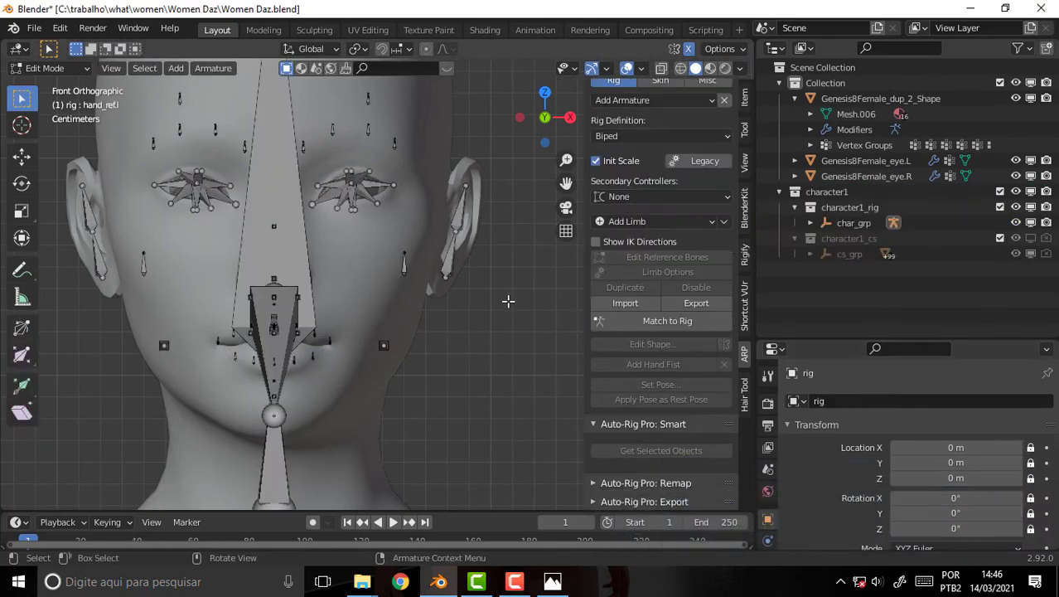
Show the ARP Skin tab and switch character1_rig from Edit Mode to Object Mode.
mouse_move(509, 301)
middle_mouse_down()
mouse_move(461, 296)
mouse_move(494, 296)
middle_mouse_up()
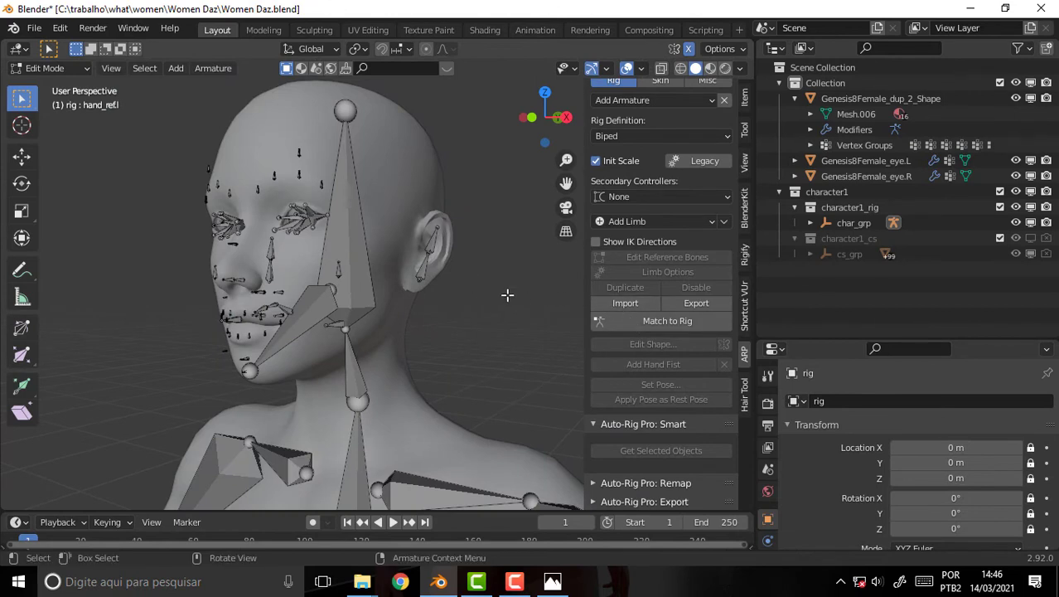
left_click(660, 81)
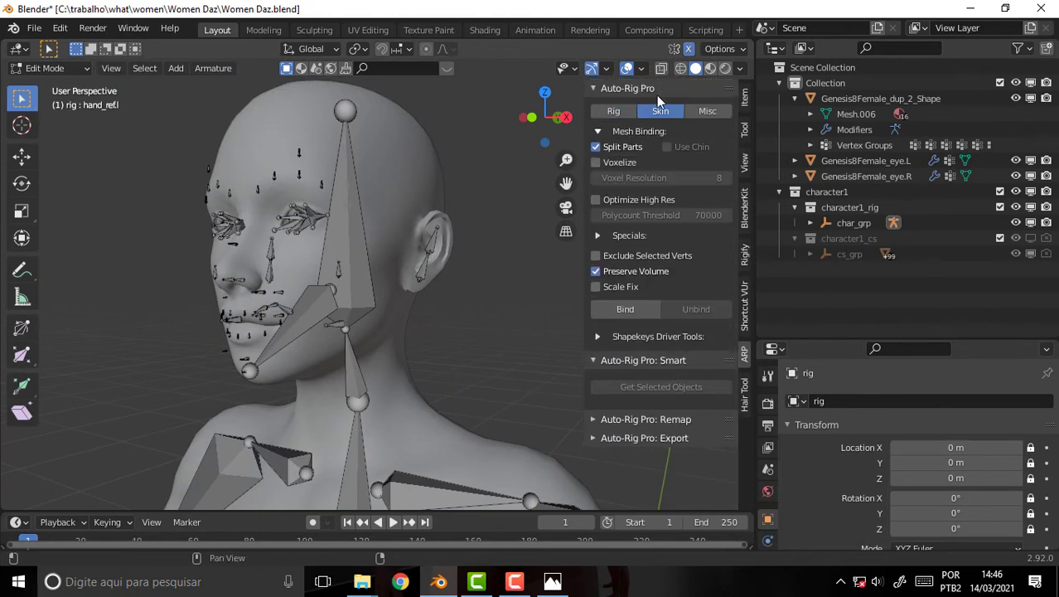
left_click(45, 68)
left_click(43, 83)
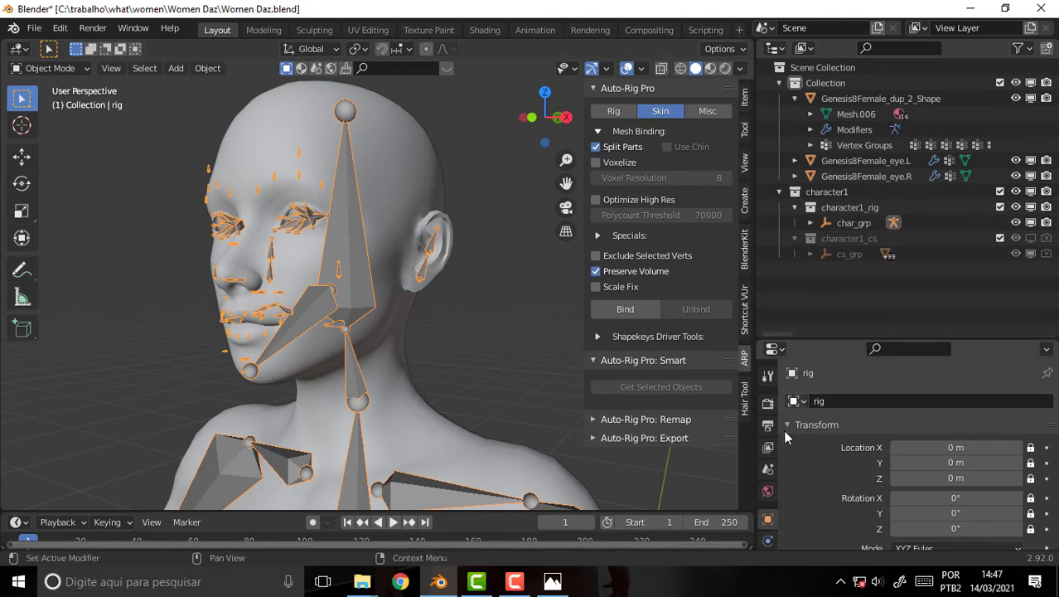
Select Genesis8Female_dup_2_Shape and list its vertex groups in Object Data properties.
left_click(392, 157)
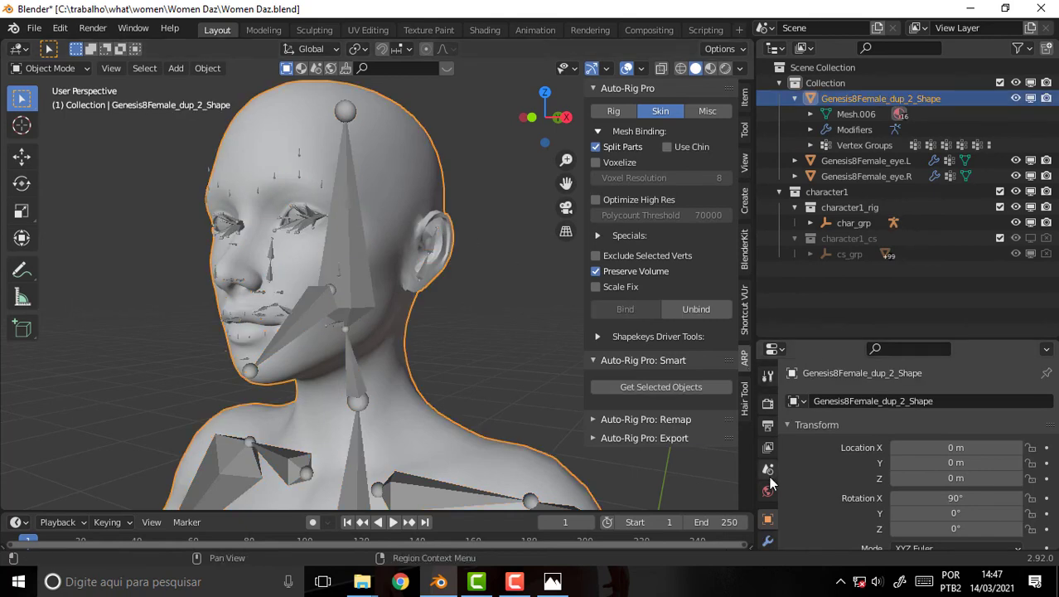
scroll(765, 452, "down", 4)
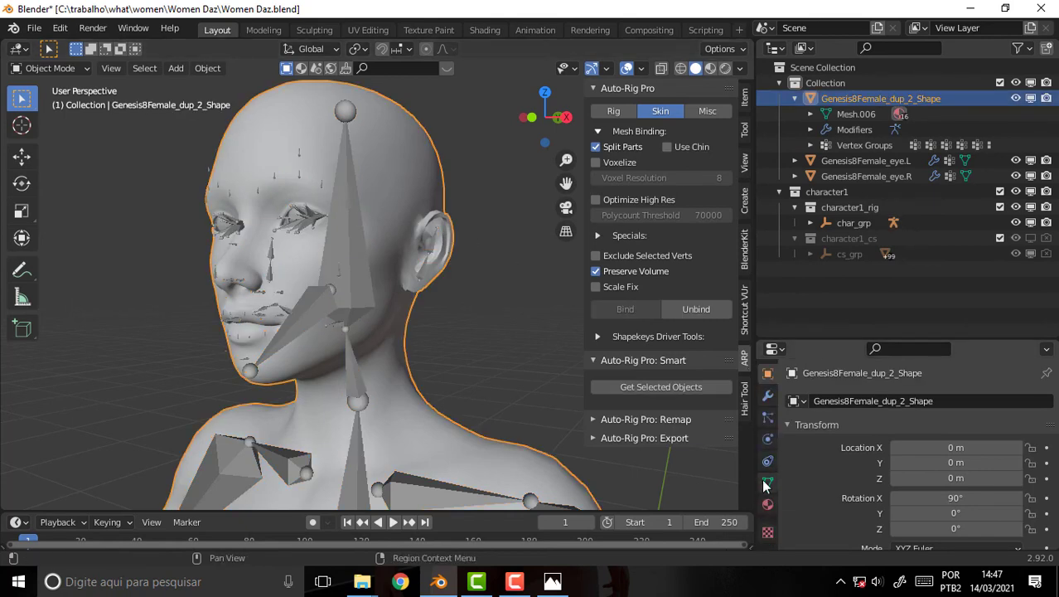
left_click(767, 483)
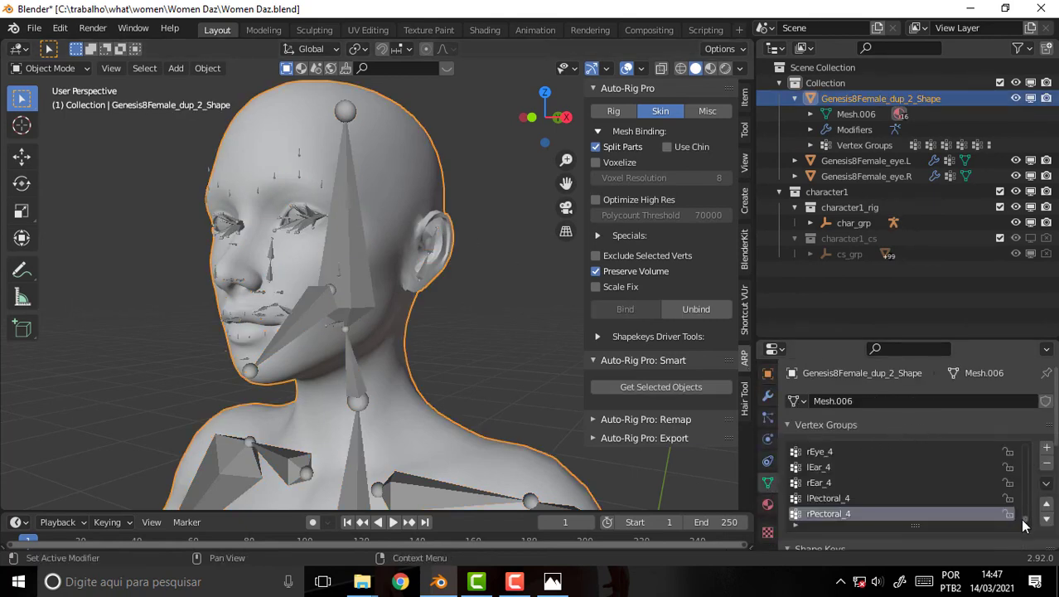
mouse_move(1027, 520)
left_mouse_down()
mouse_move(1023, 435)
mouse_move(1038, 530)
left_mouse_up()
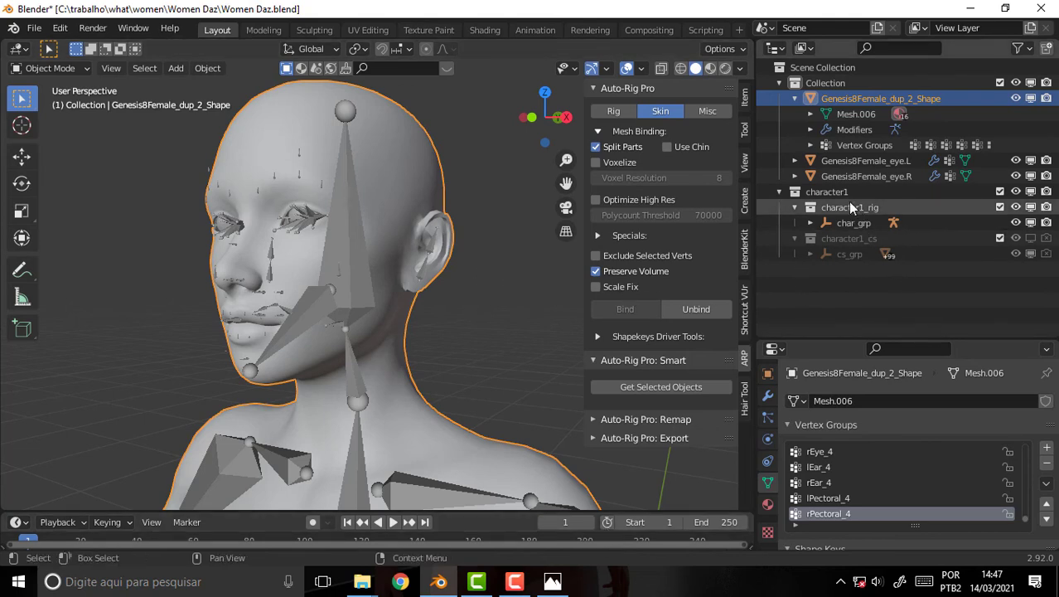
Bind Genesis8Female_eye.L, Genesis8Female_eye.R and the body mesh to the rig with ARP Skin.
left_click(852, 161)
left_click(862, 178, "shift")
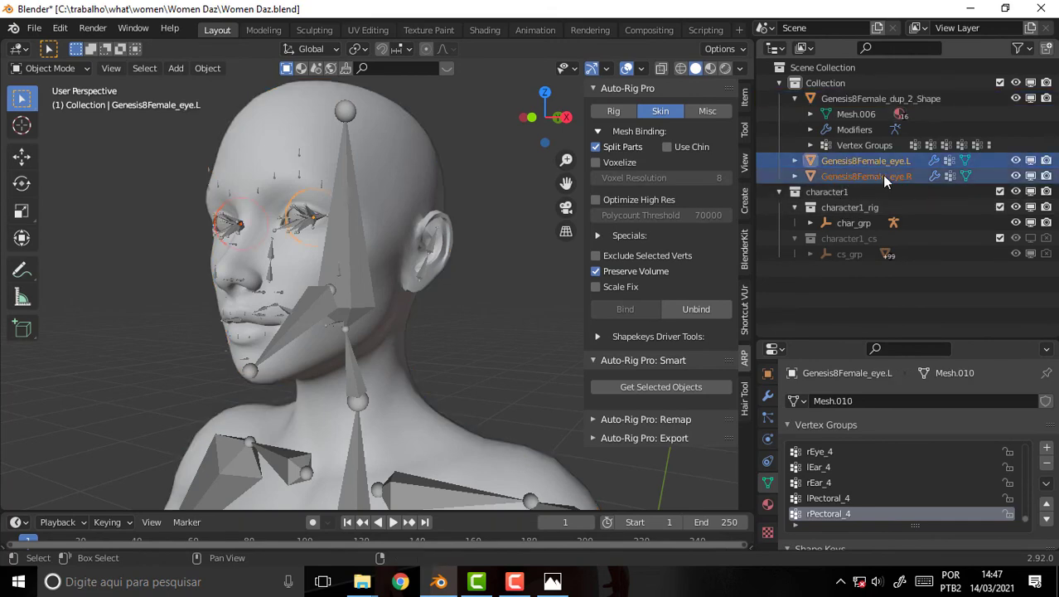
left_click(870, 98, "ctrl")
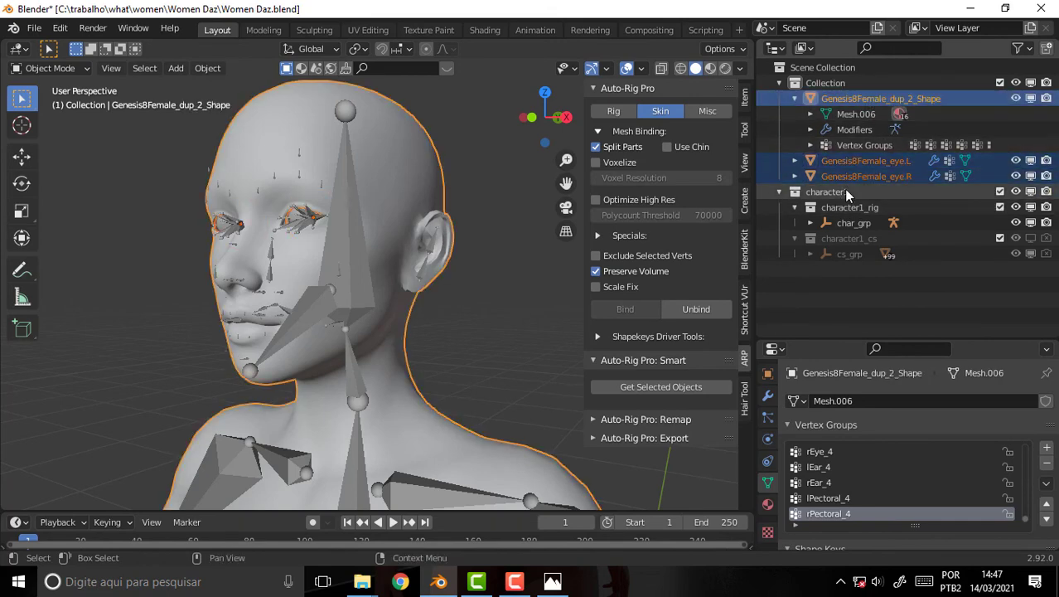
left_click(343, 267, "shift")
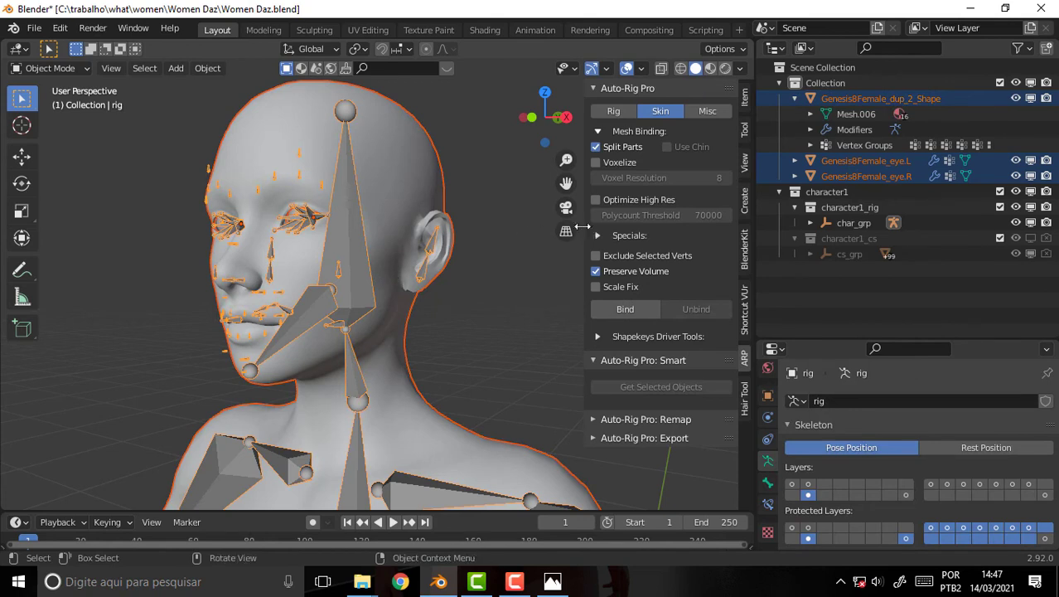
left_click(626, 312)
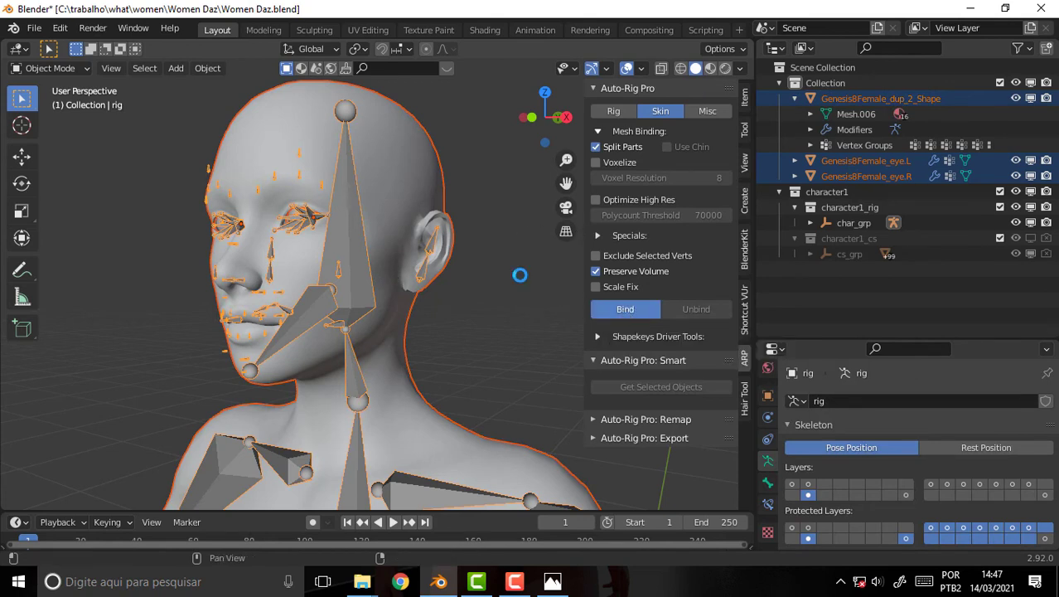
left_click(514, 582)
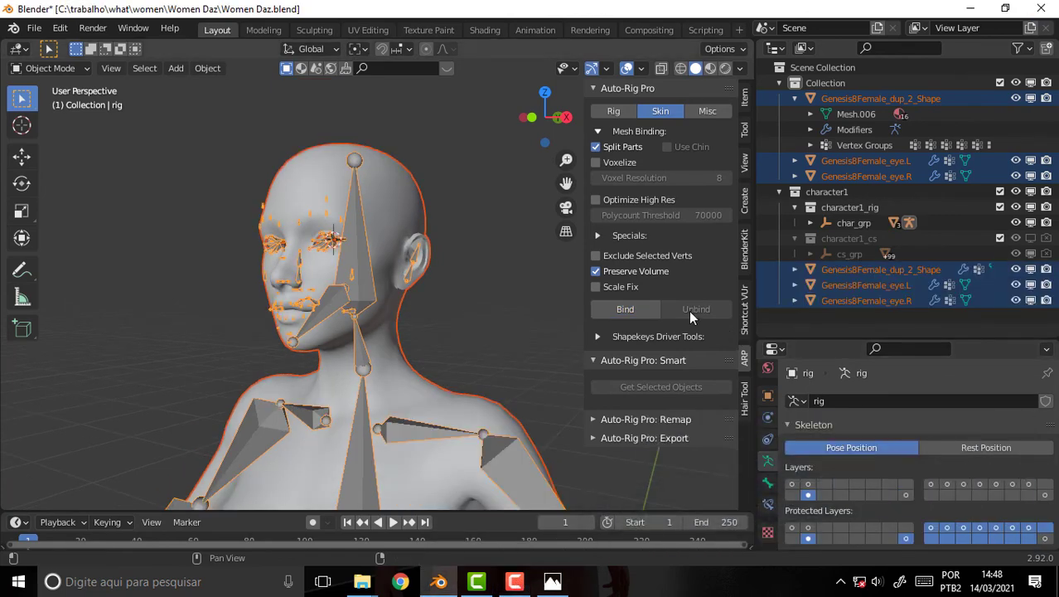
left_click(614, 112)
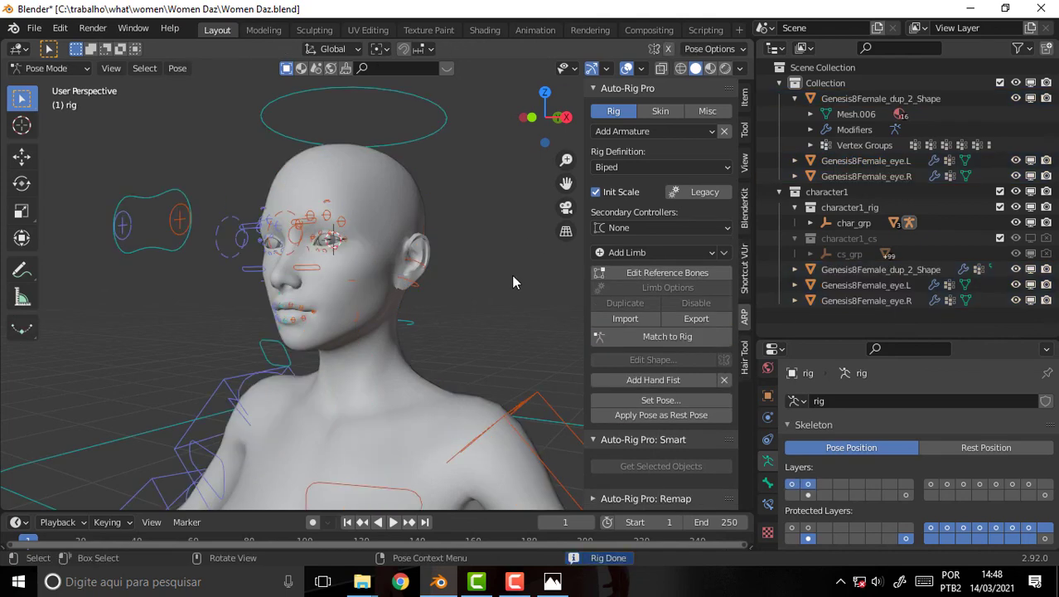
Frame the full body and select the left and right hand FK and IK controllers.
left_click_drag(566, 184, 451, 161)
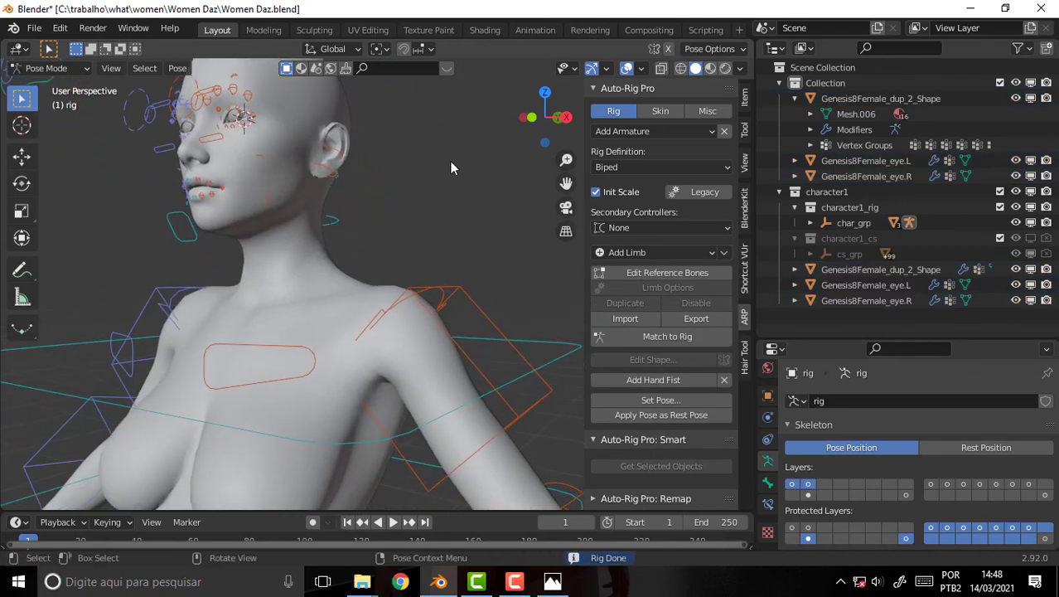
scroll(450, 164, "down", 3)
middle_click_drag(447, 181, 473, 196)
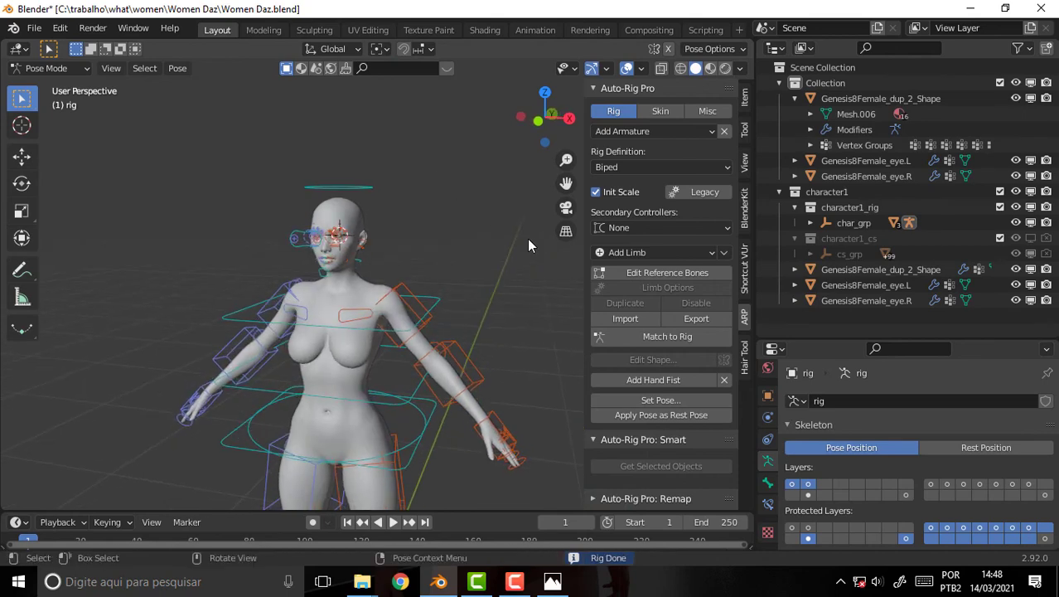
left_click(746, 130)
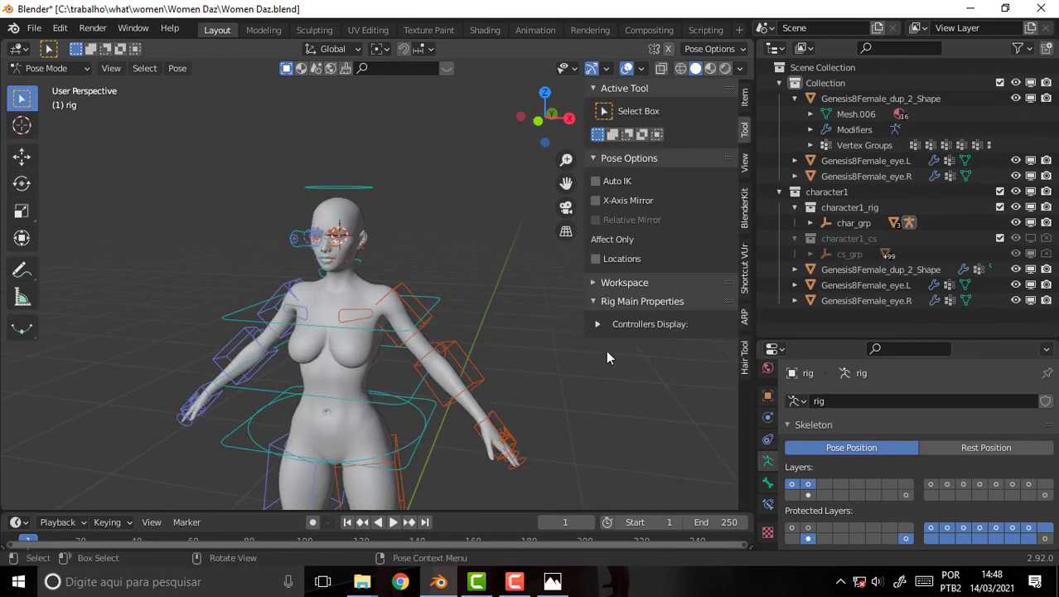
left_click(493, 425)
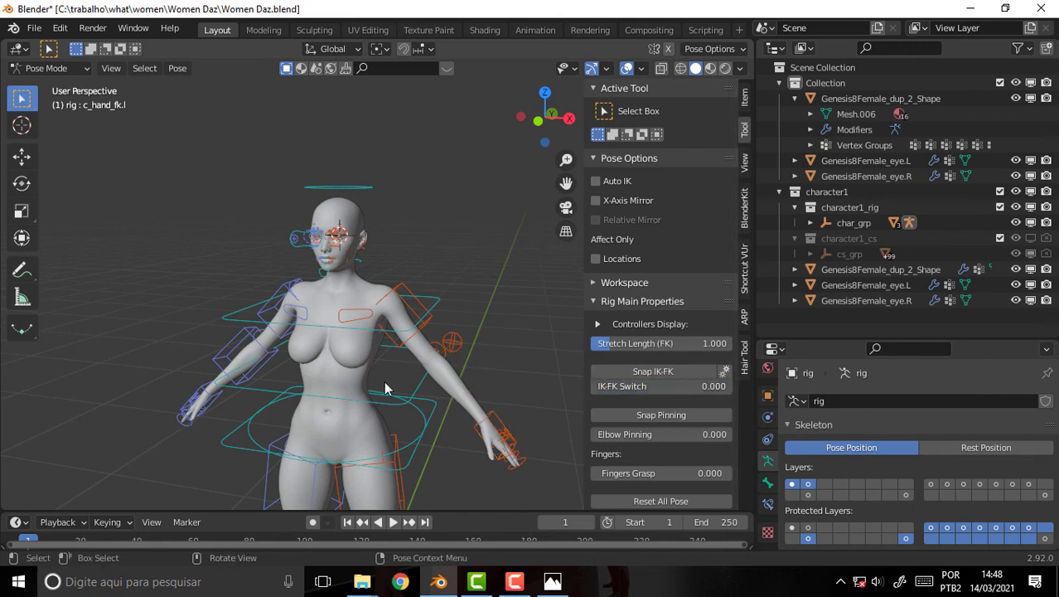
left_click(200, 403)
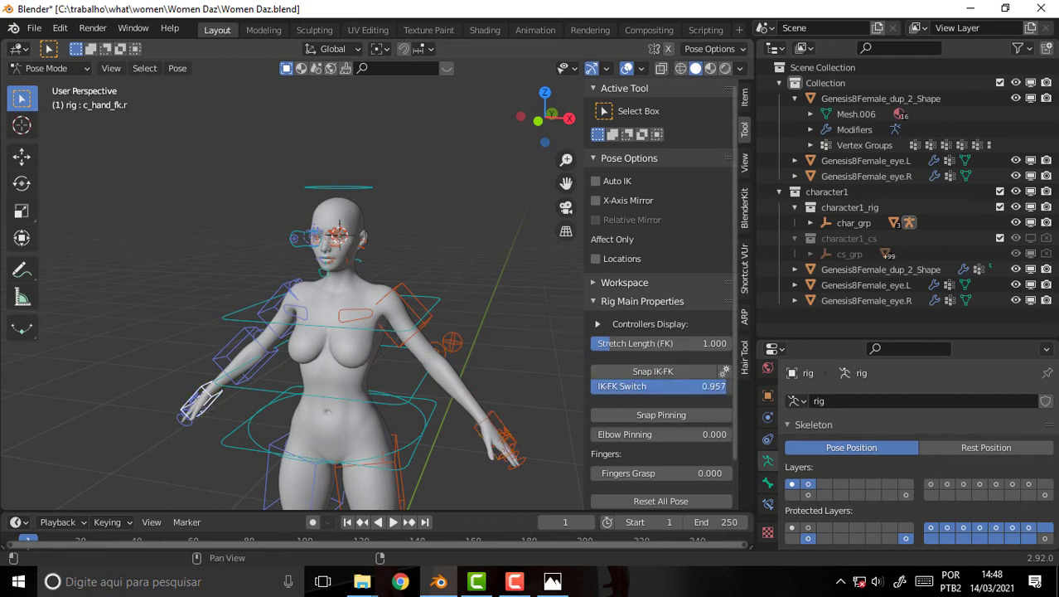
left_click(502, 429)
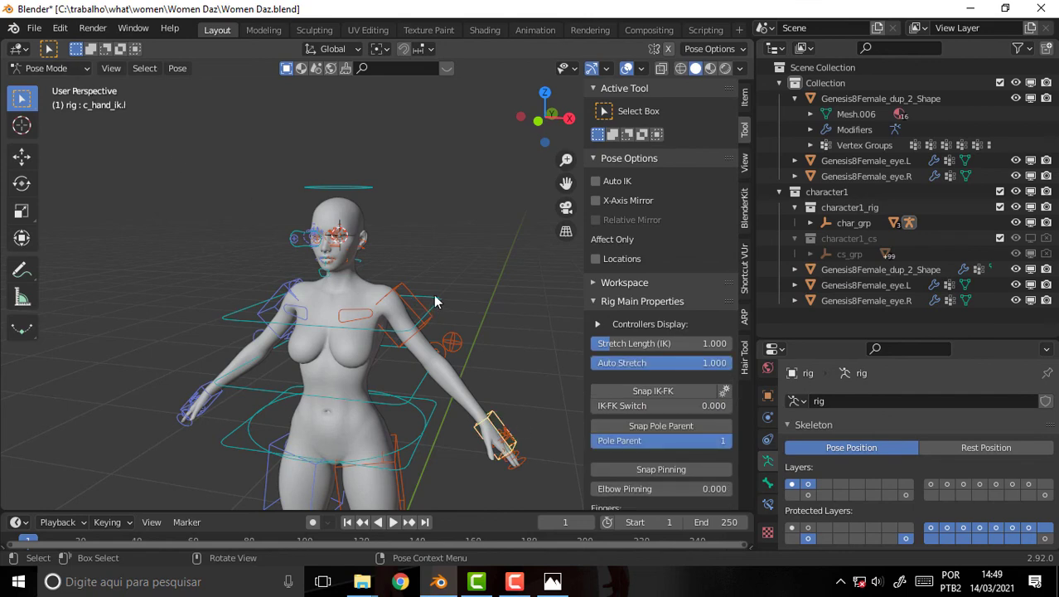
Test-move both hand IK controllers and test-rotate the master root, cancelling each.
key("g")
key("Escape")
left_click(206, 399)
key("g")
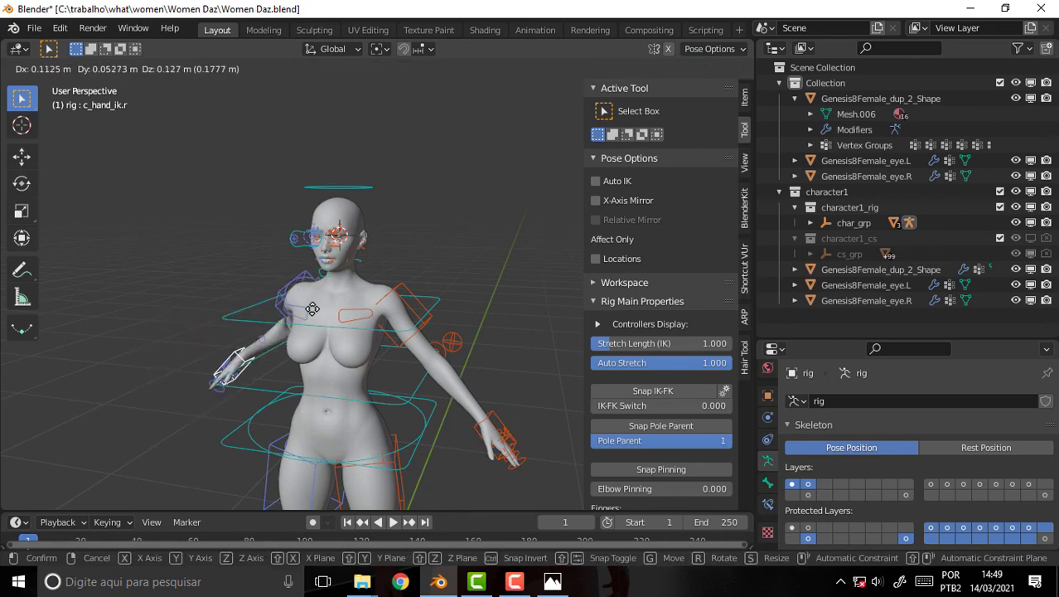
key("Escape")
left_click(430, 438)
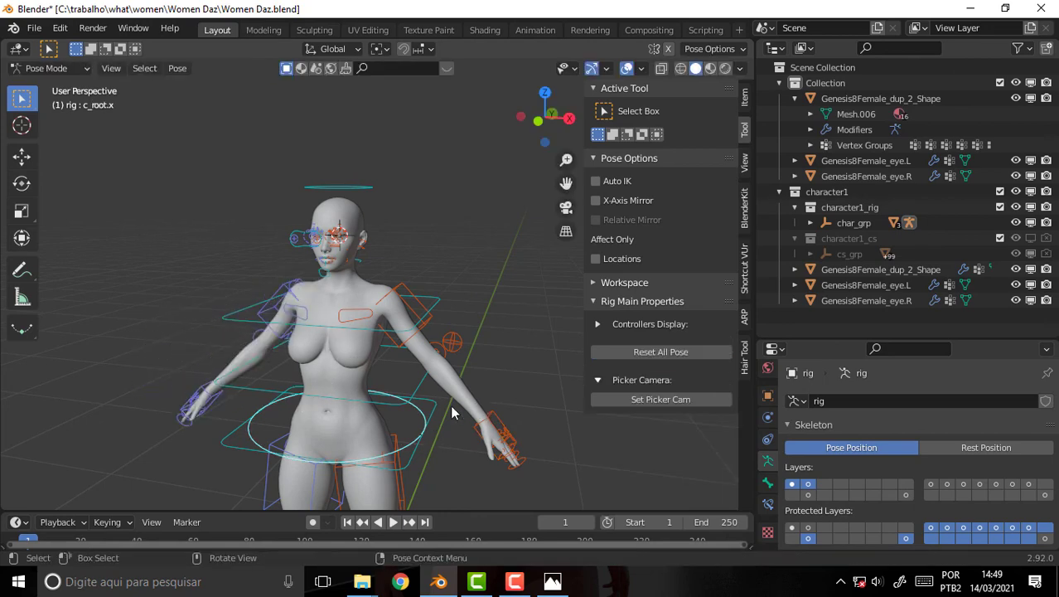
left_click(435, 419)
key("r")
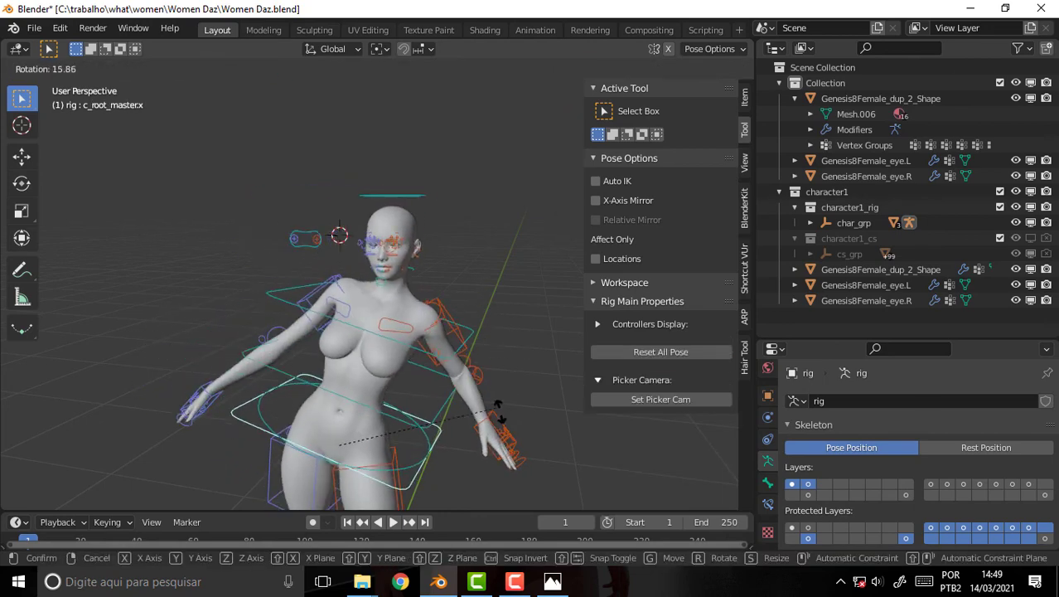
left_click(471, 259)
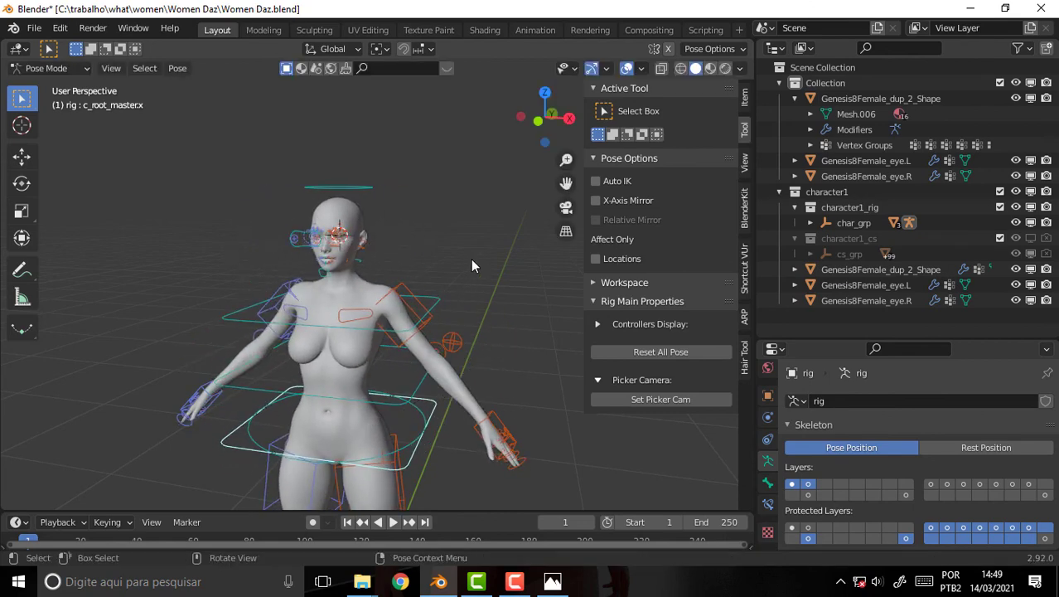
Move the c_eye_target.x controller so the eyes follow it.
scroll(466, 260, "up", 3)
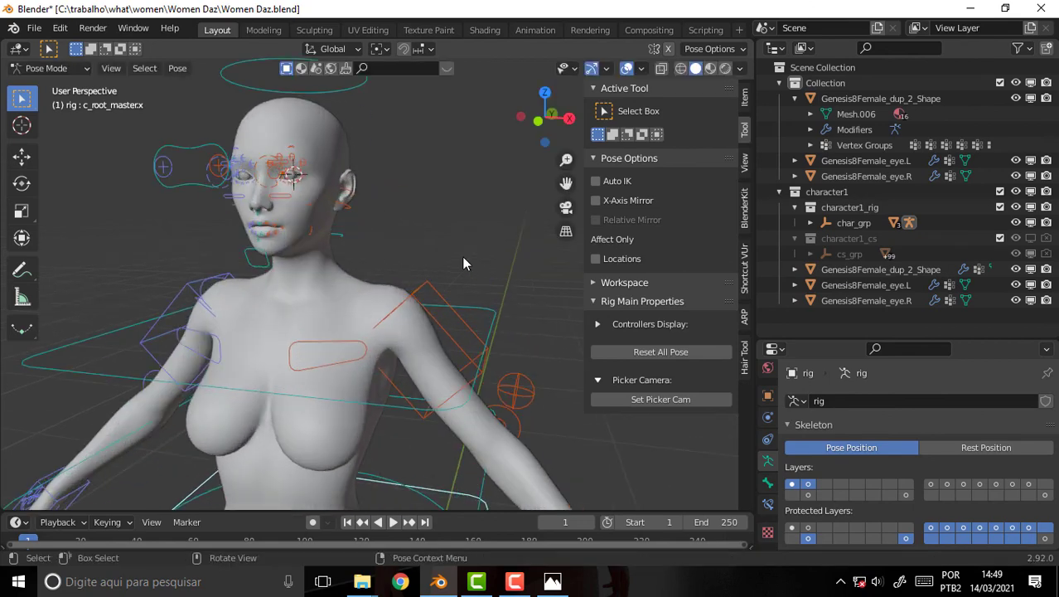
left_click(185, 185)
key("g")
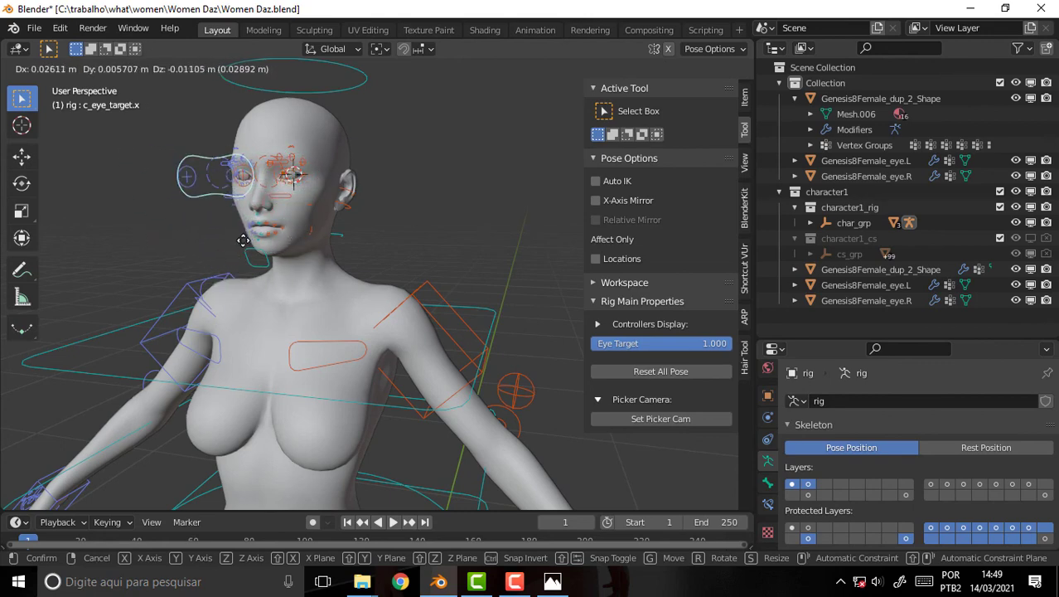
left_click(332, 237)
scroll(380, 234, "down", 2)
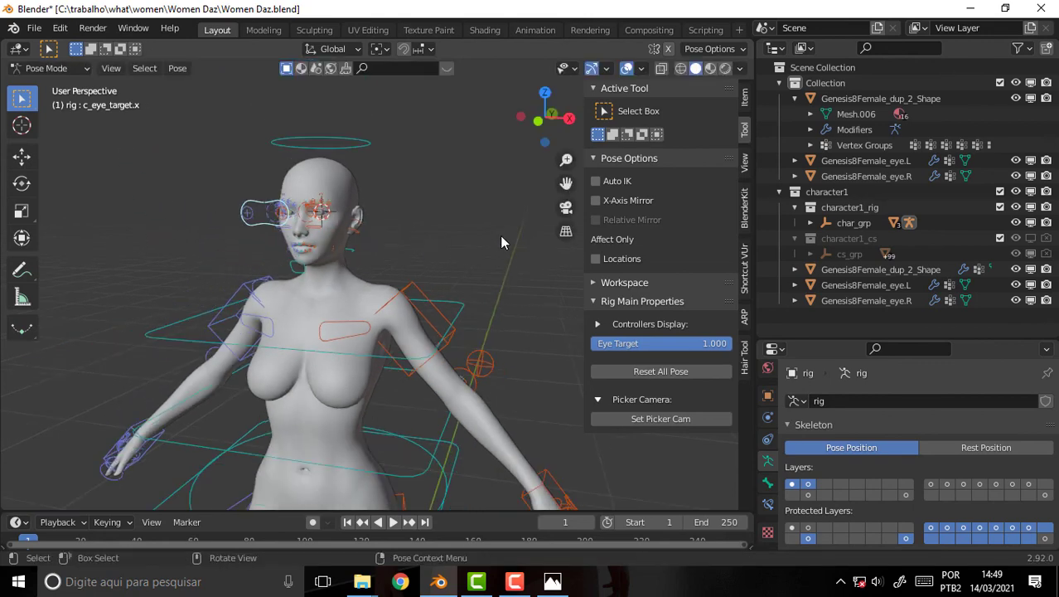
scroll(490, 238, "down", 3)
scroll(476, 217, "up", 4)
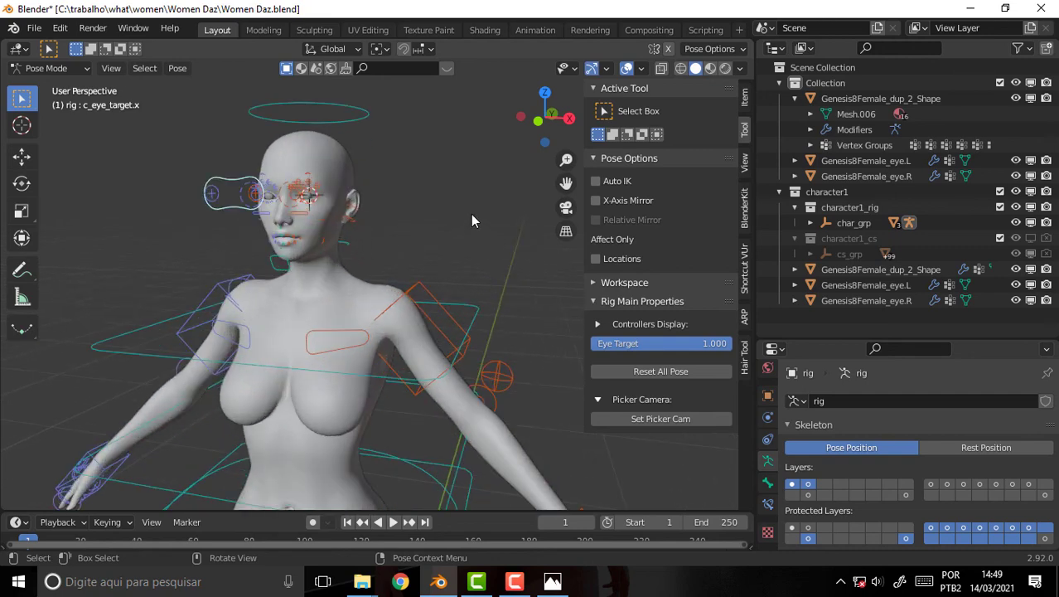